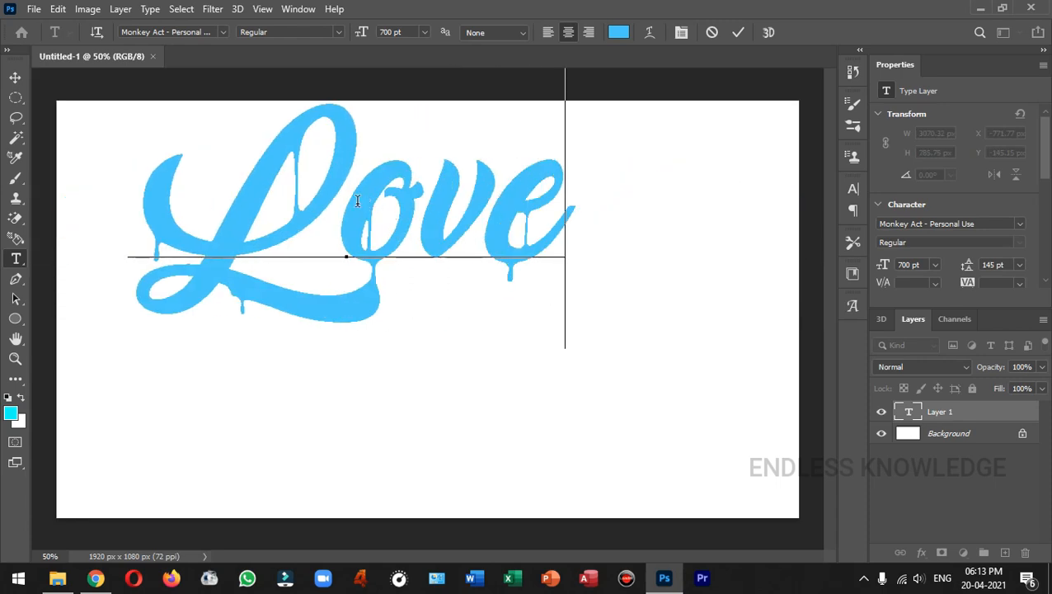
Replace the final "e" of the Love text with its alternate glyph that has a long upswept tail.
drag(345, 214, 422, 215)
click(478, 362)
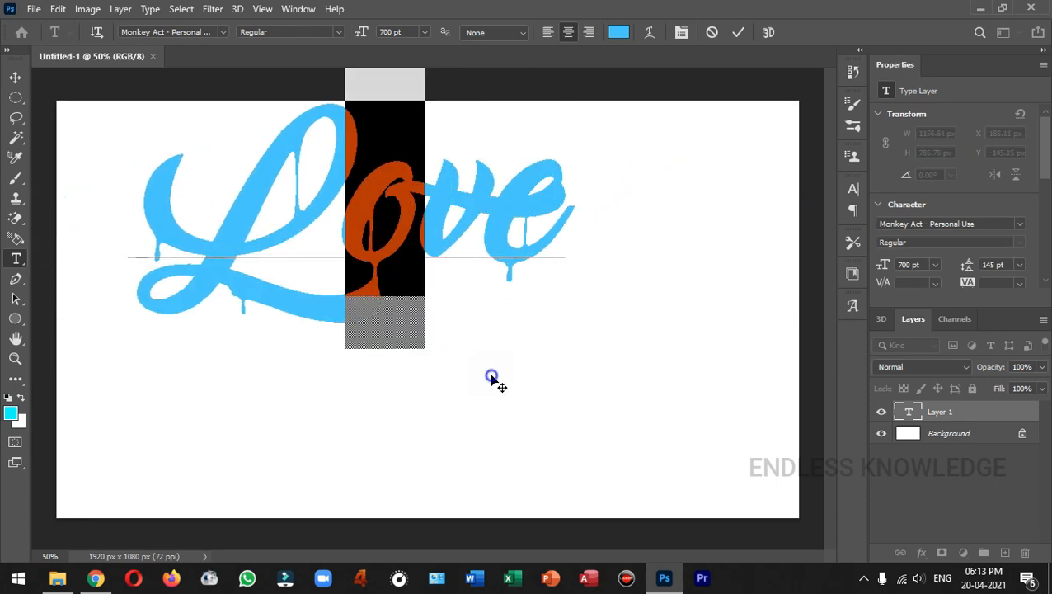
drag(492, 218, 551, 221)
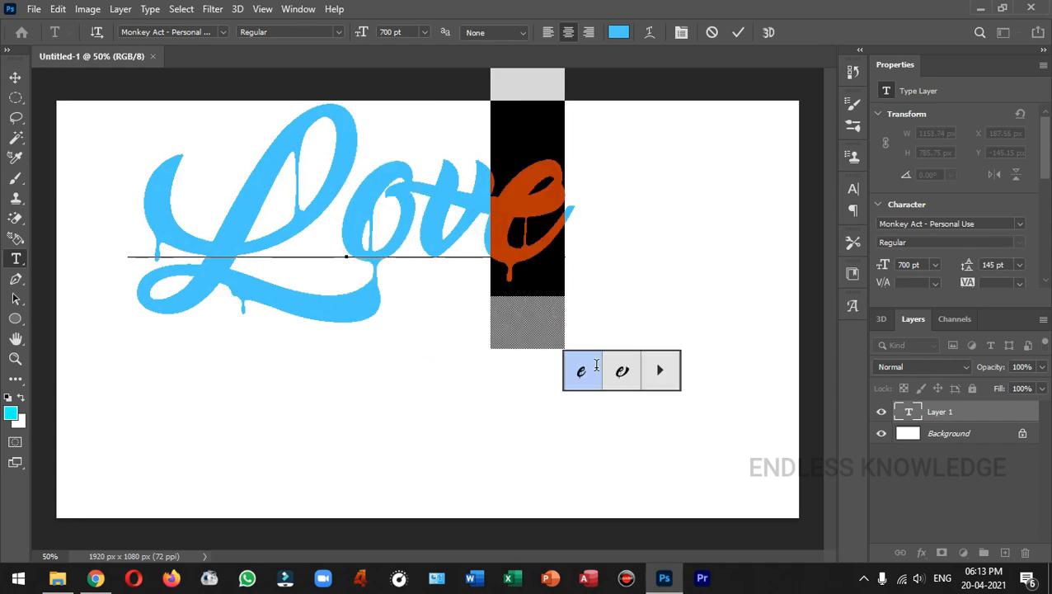
click(625, 376)
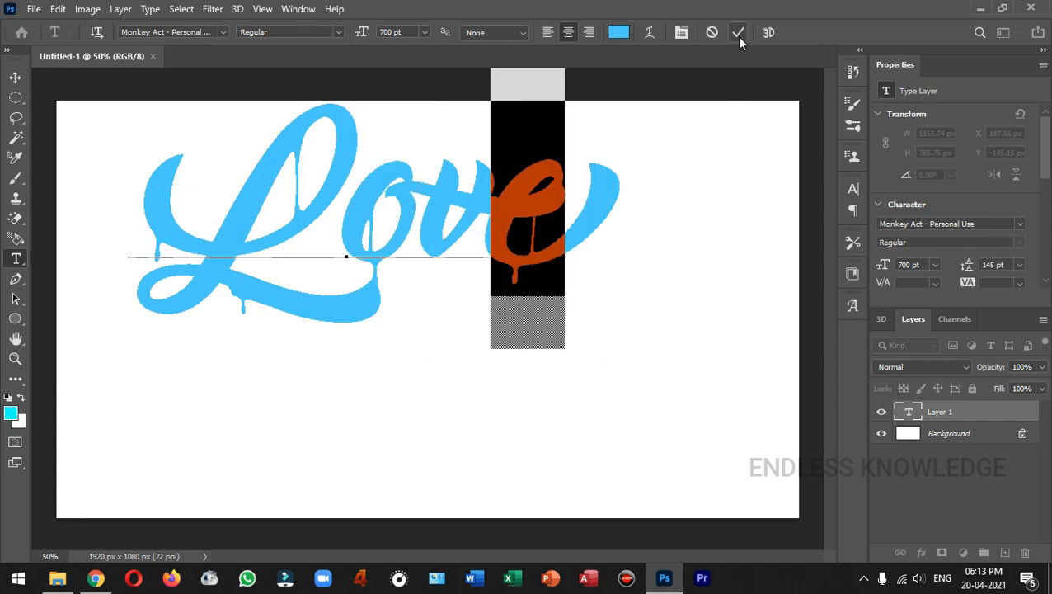
Commit the Love text edit and move the text to the middle of the canvas.
drag(219, 202, 560, 200)
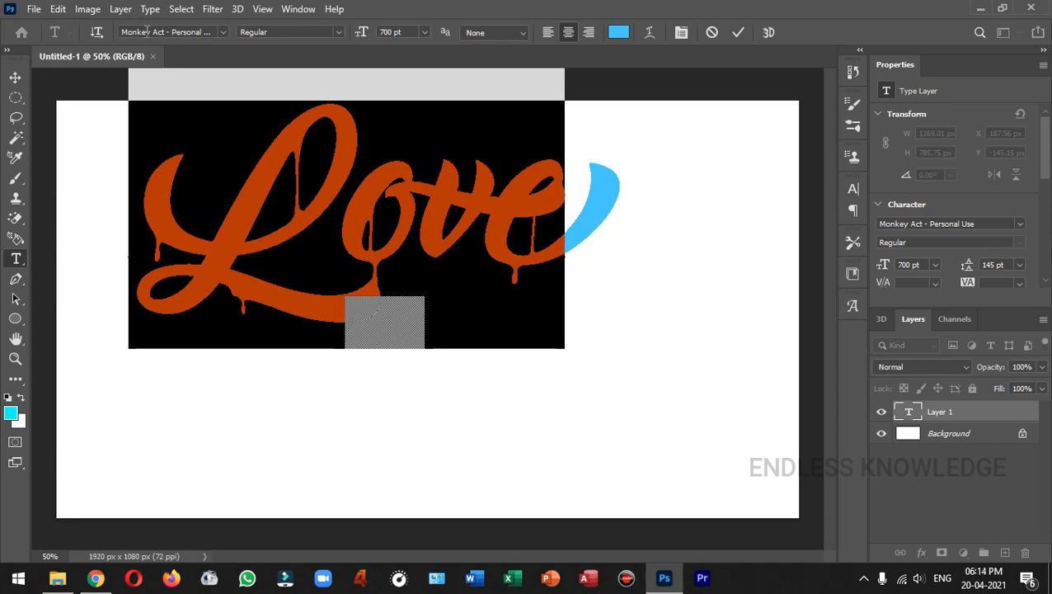
click(738, 32)
click(15, 77)
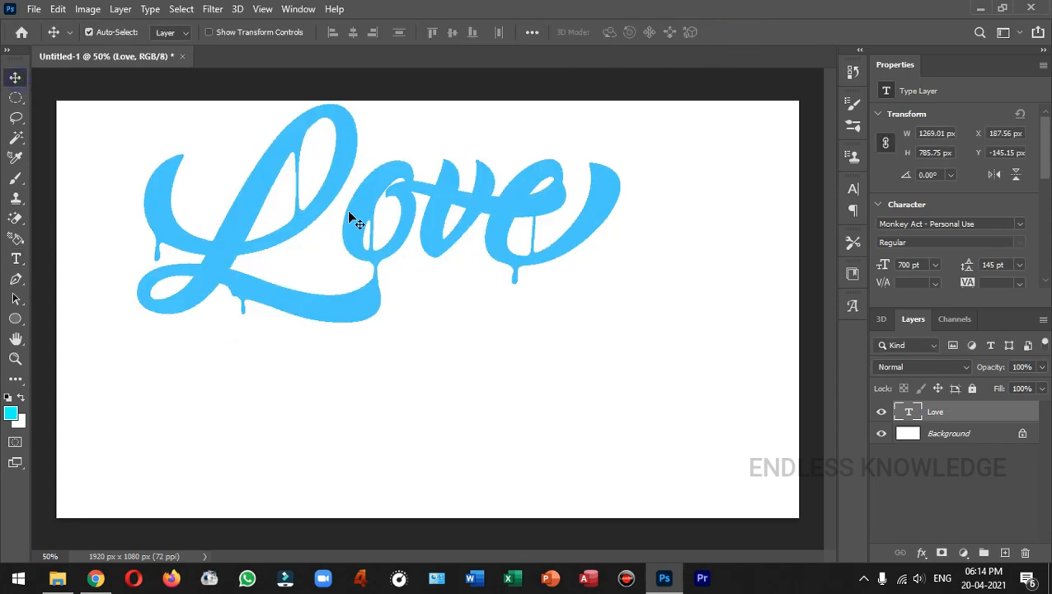
drag(415, 191, 481, 272)
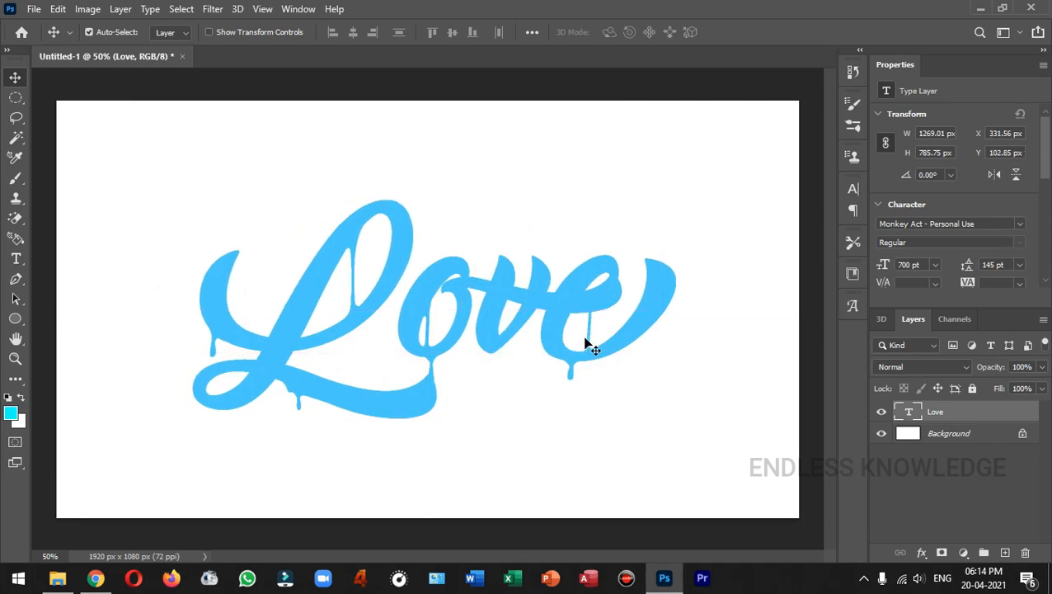
Rasterize the Love type layer and create a new 3D extrusion from it.
right_click(1026, 414)
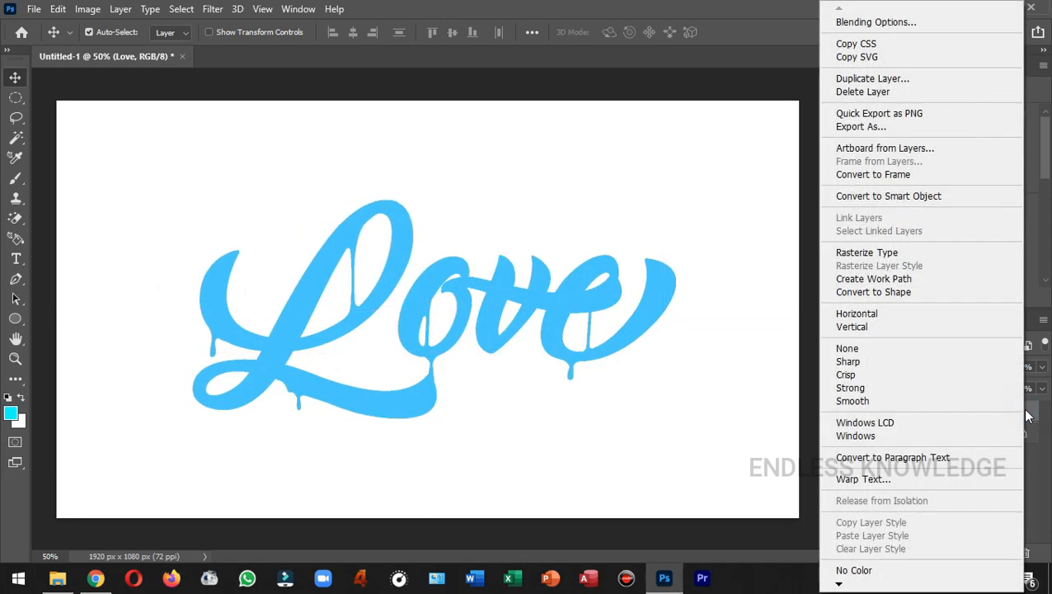
click(914, 252)
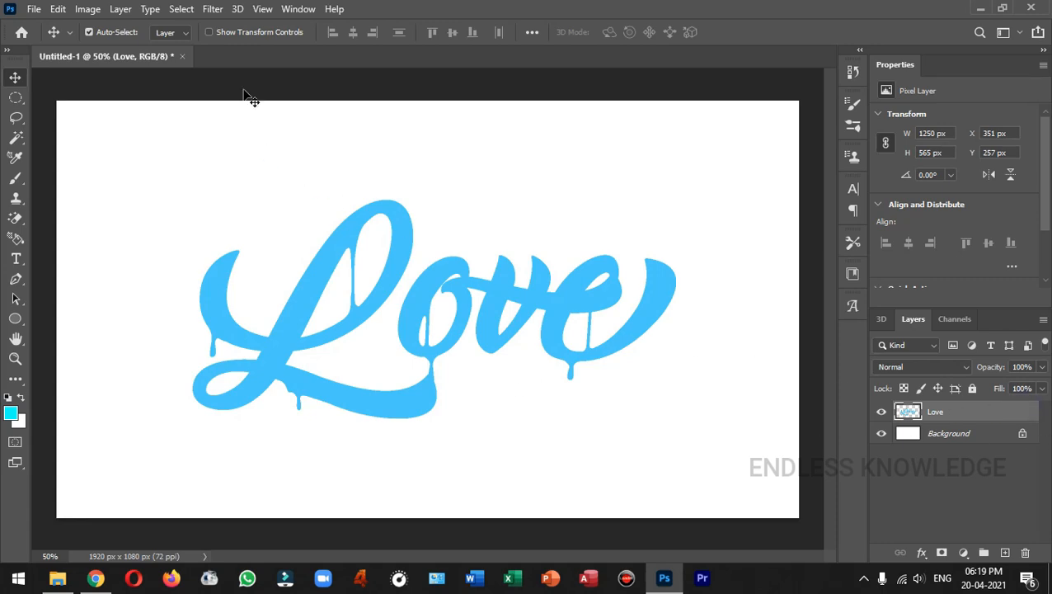
click(238, 10)
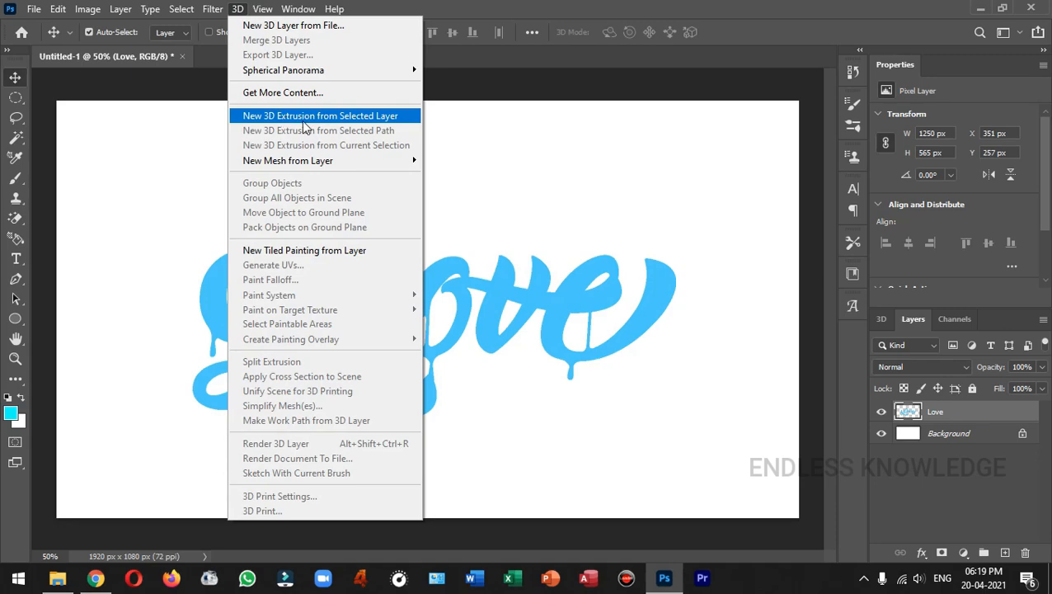
click(388, 116)
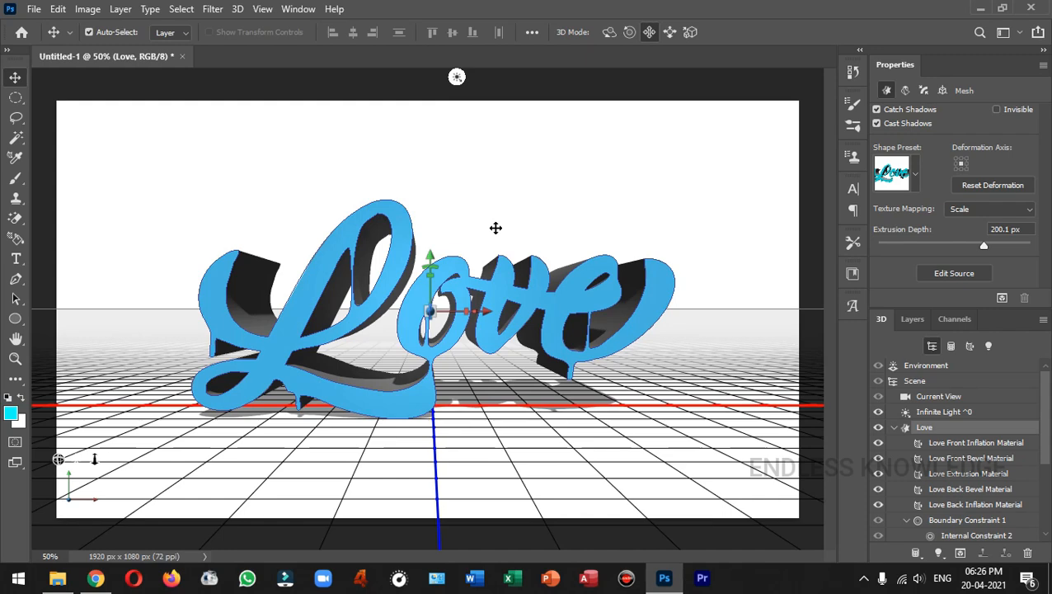
Try orbiting and scaling the extruded Love mesh with the different 3D modes.
click(609, 33)
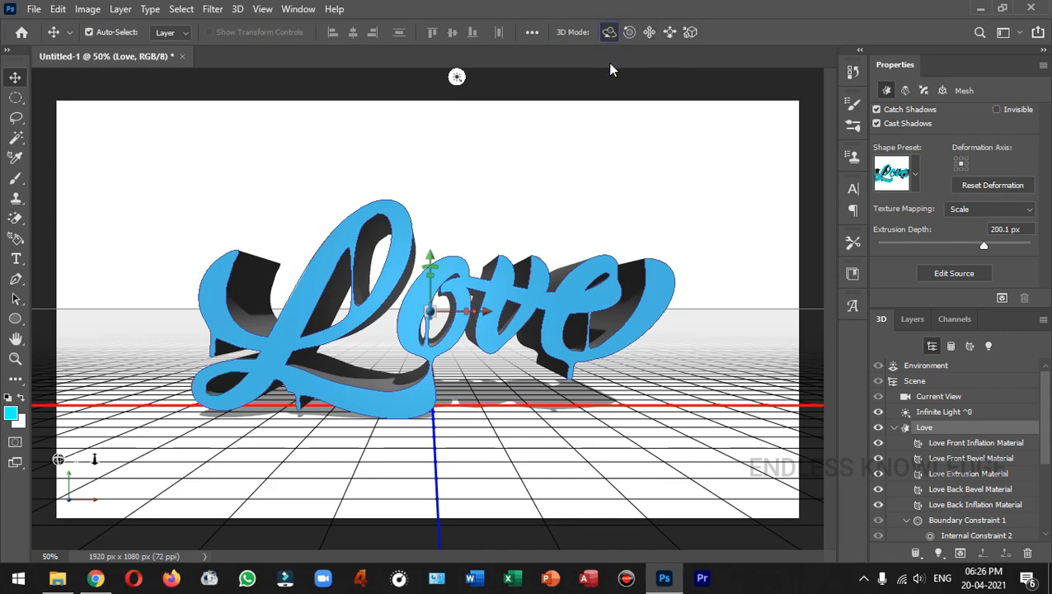
drag(574, 288, 513, 301)
click(629, 32)
click(669, 32)
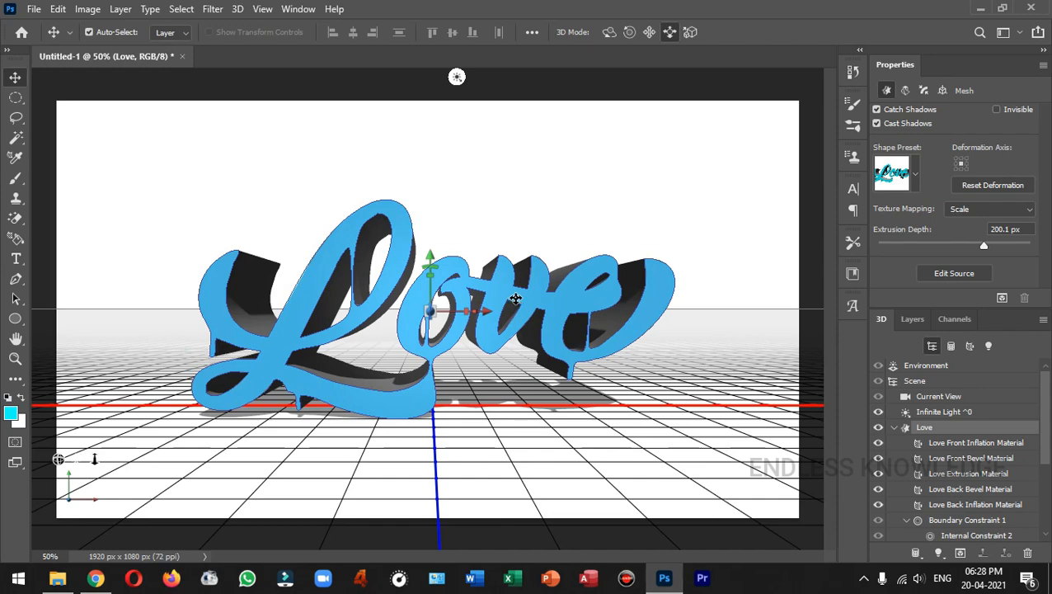
click(690, 32)
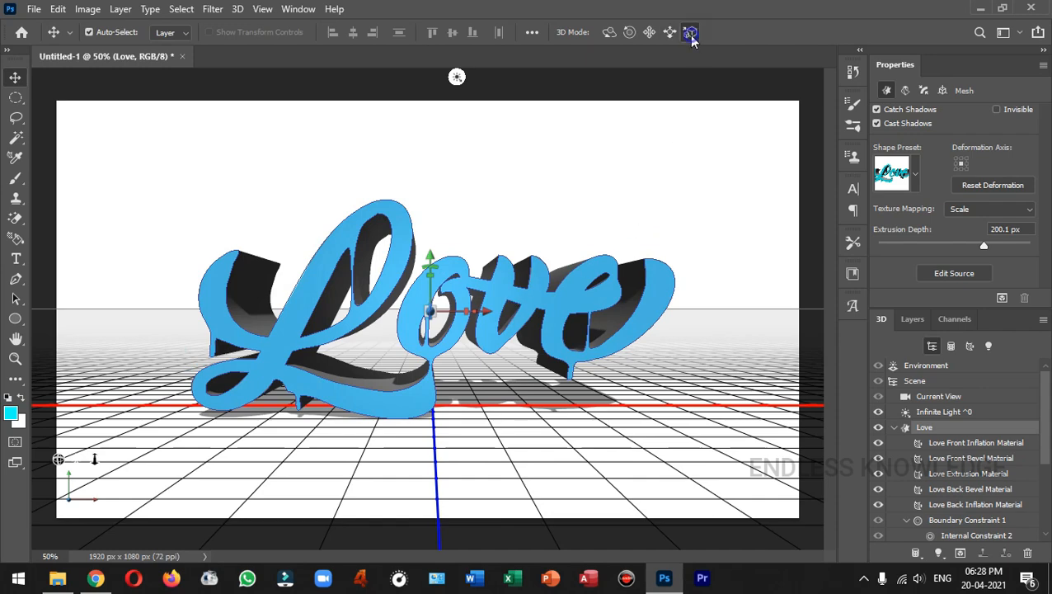
drag(503, 314, 447, 271)
click(651, 37)
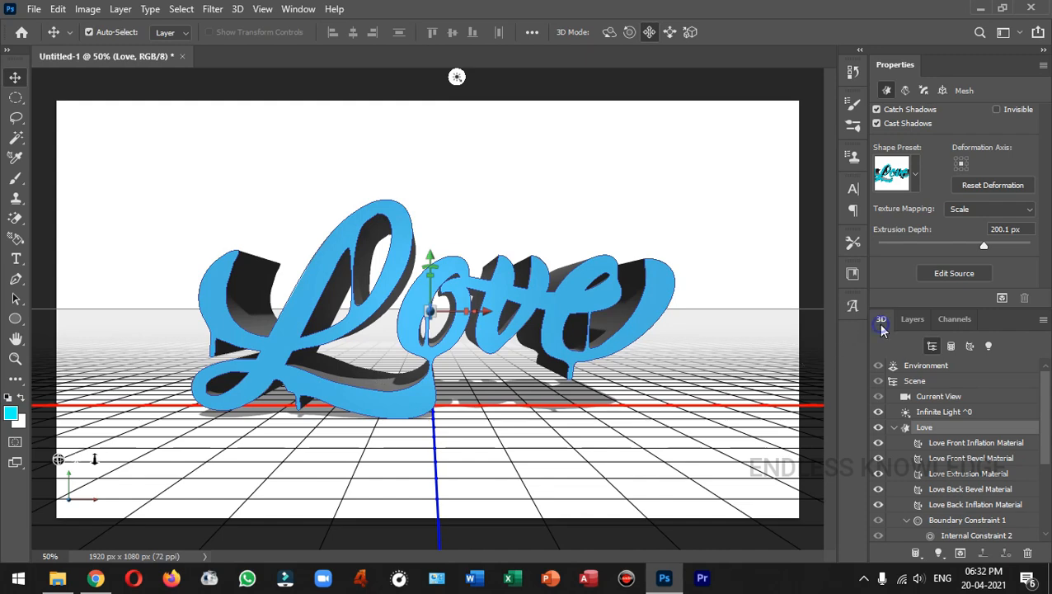
Set the Love Extrusion Material's base color to bright blue with hue 195, saturation 100% and brightness 100%.
scroll(1035, 422, down, 3)
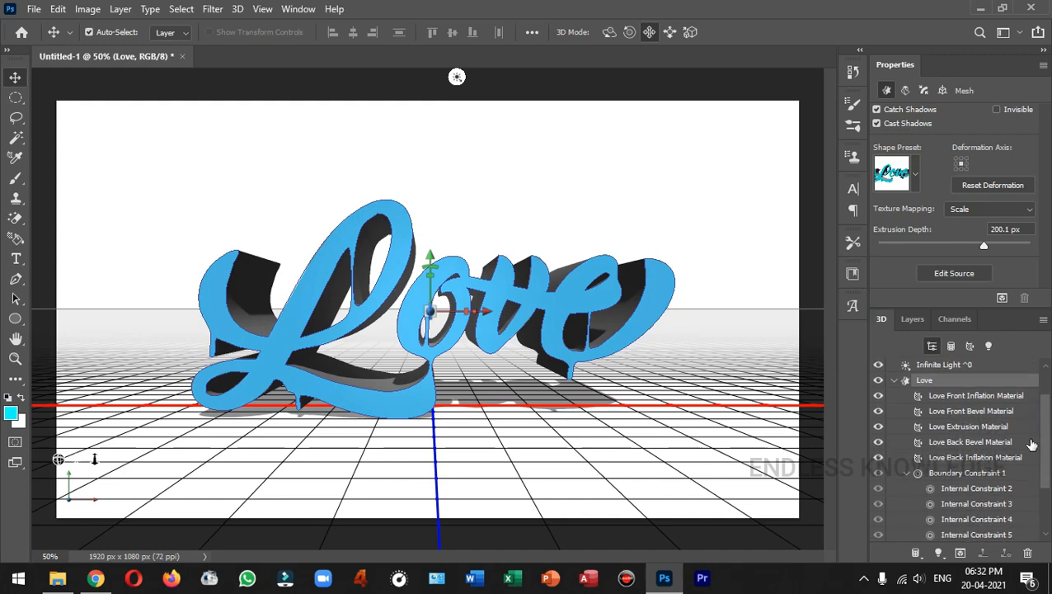
click(1009, 427)
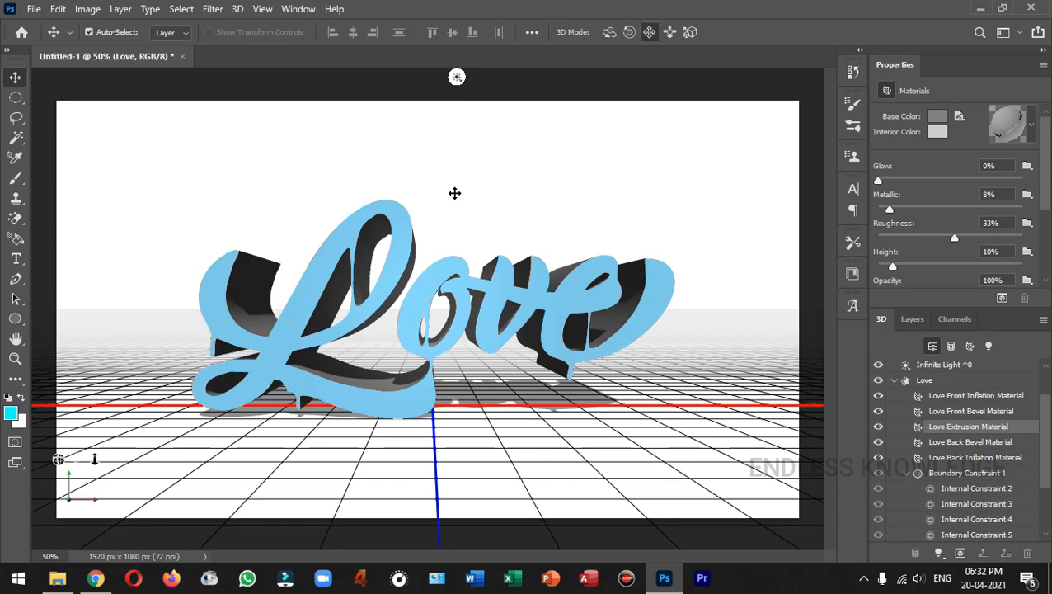
click(300, 10)
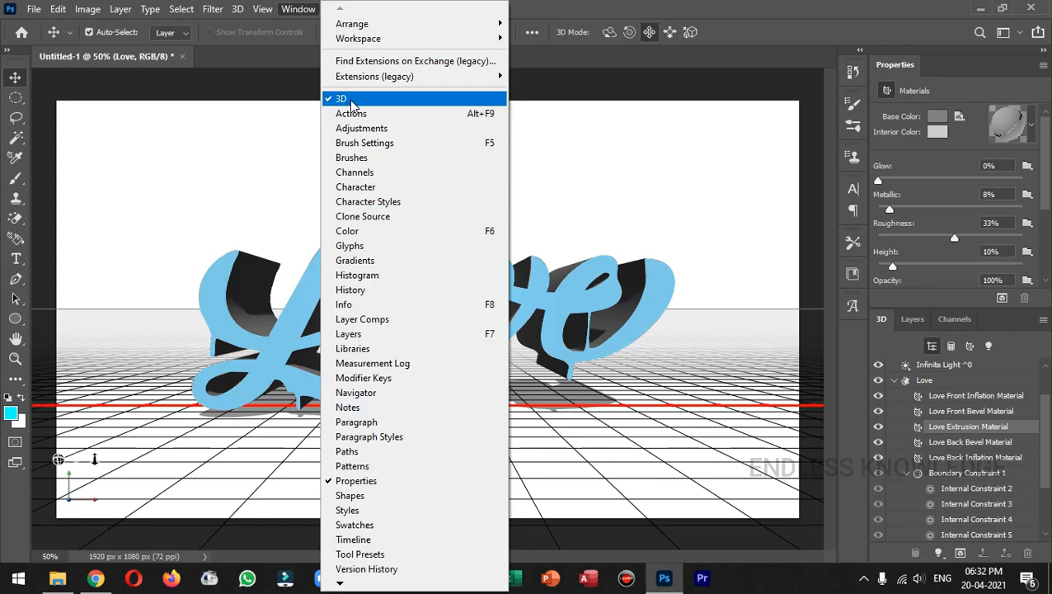
click(1043, 422)
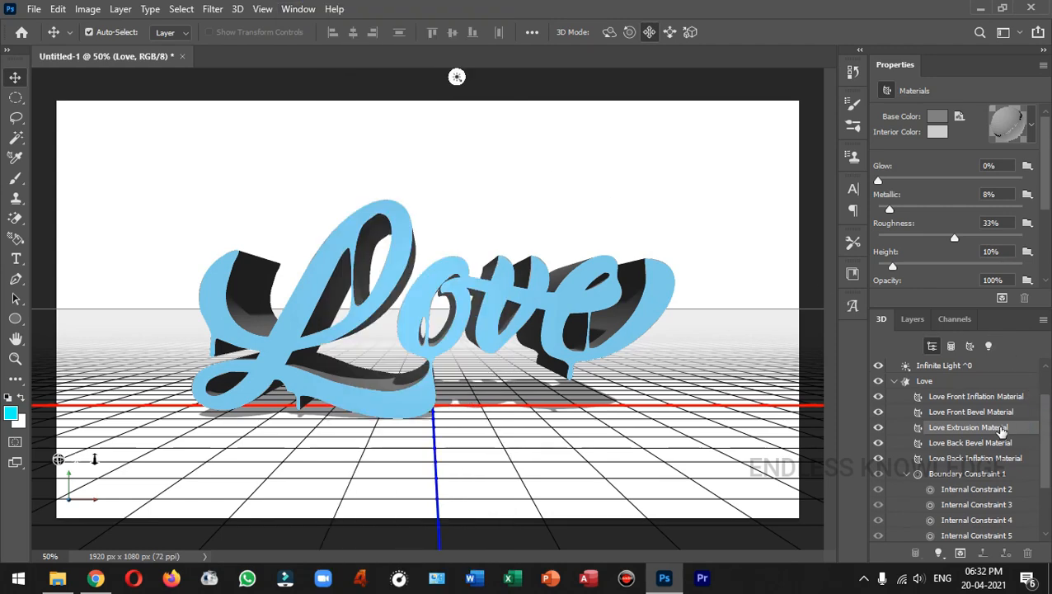
click(936, 124)
drag(672, 123, 676, 107)
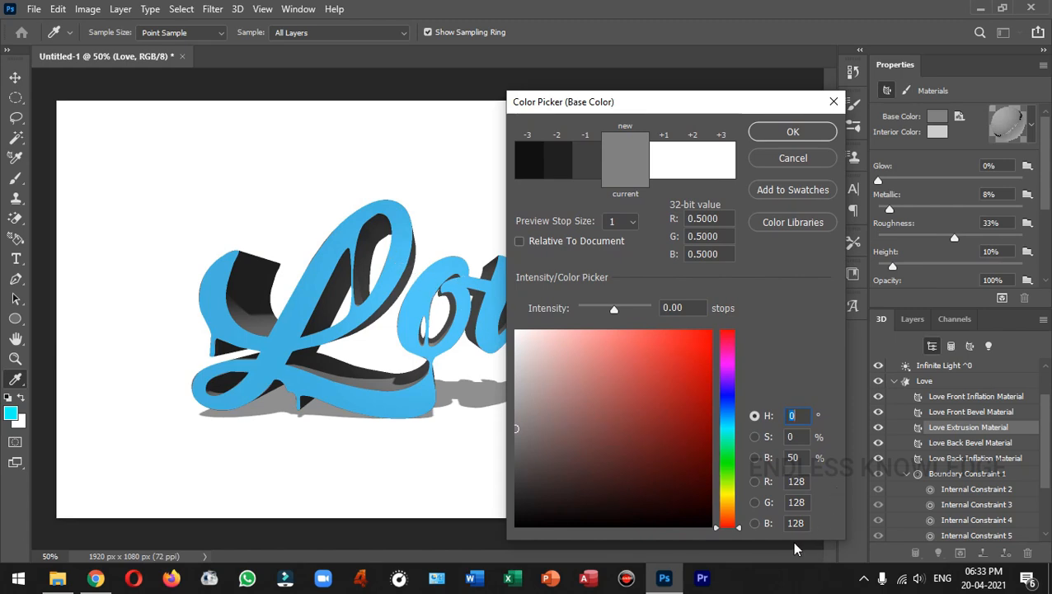
drag(665, 396, 725, 282)
drag(735, 537, 737, 419)
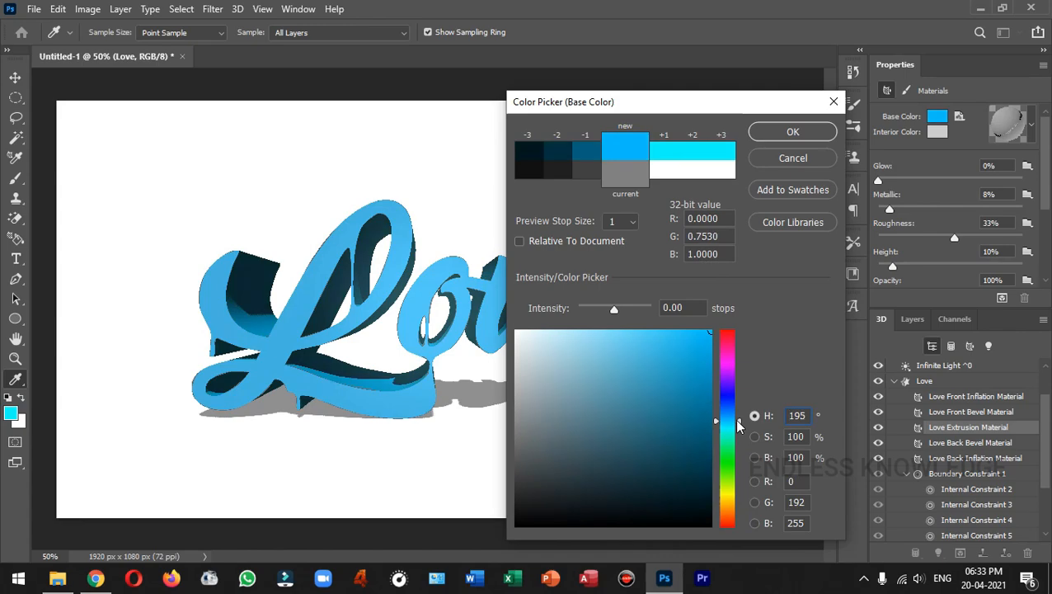
click(793, 132)
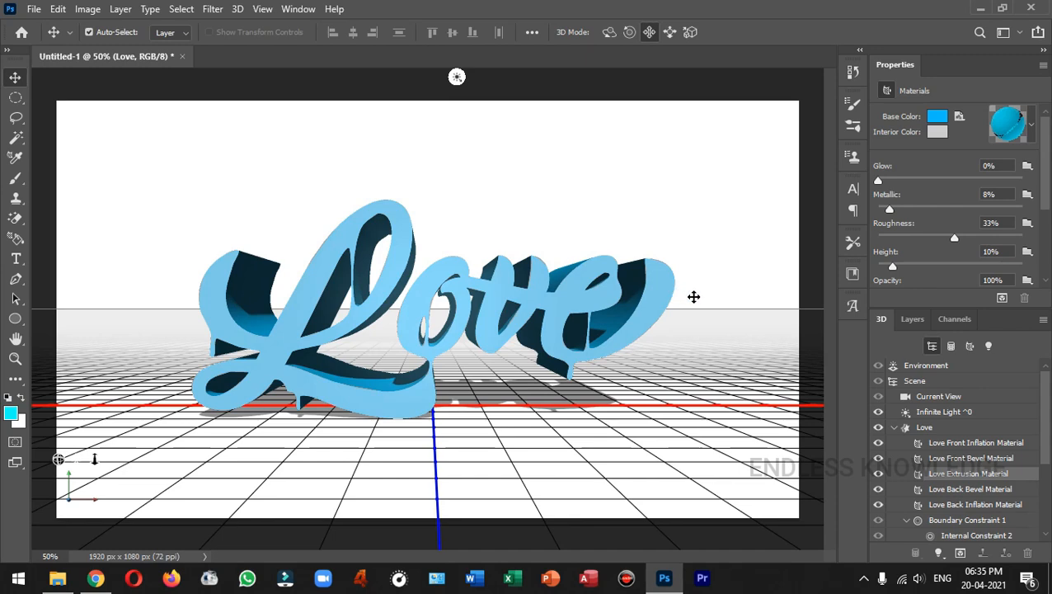
Convert the Background layer into a 3D postcard and collapse the texture listings of both layers.
click(912, 320)
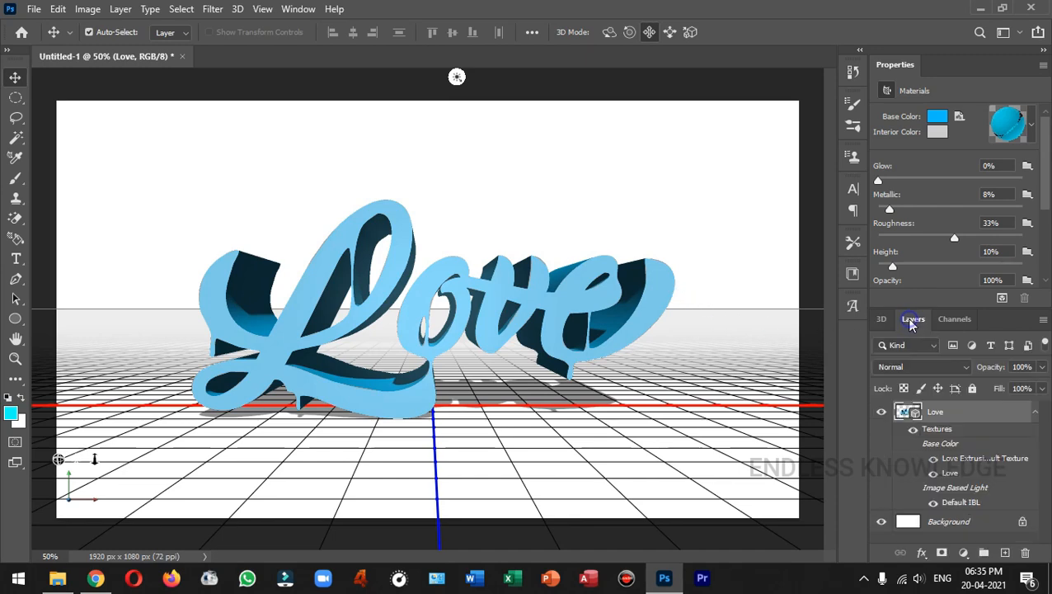
click(978, 521)
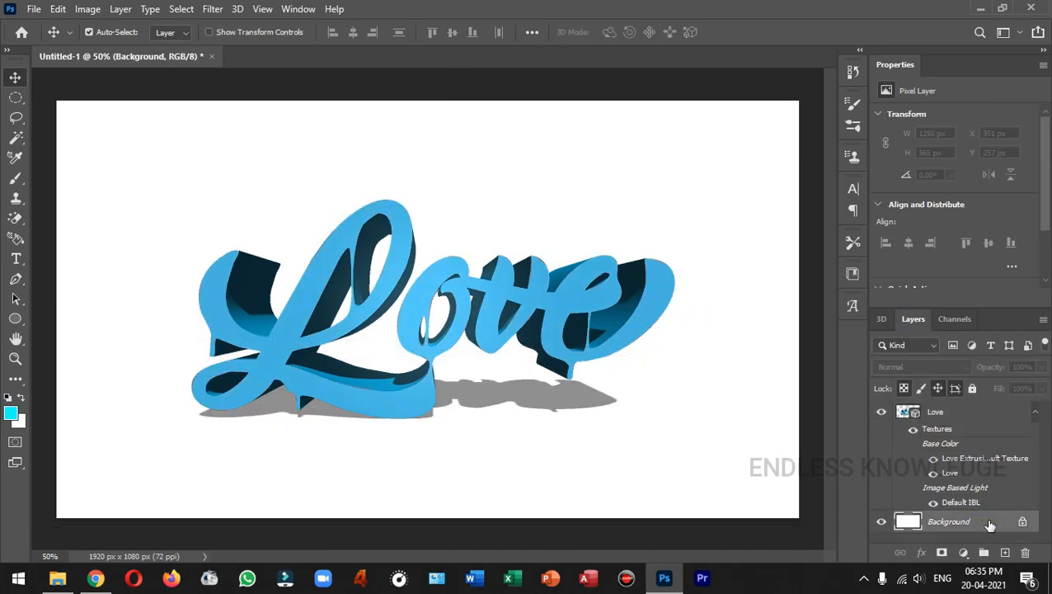
right_click(990, 524)
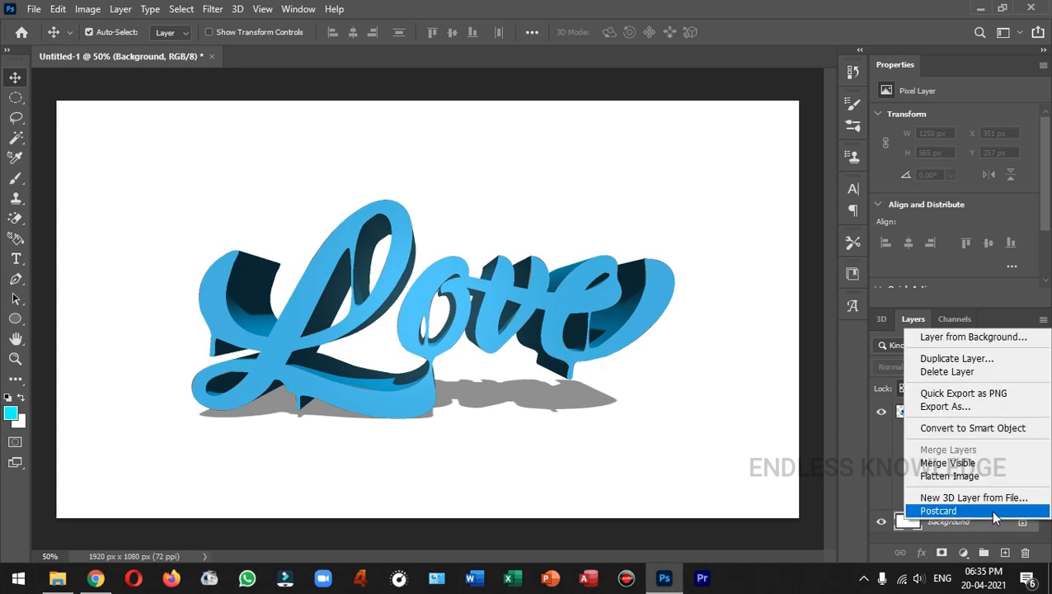
click(993, 511)
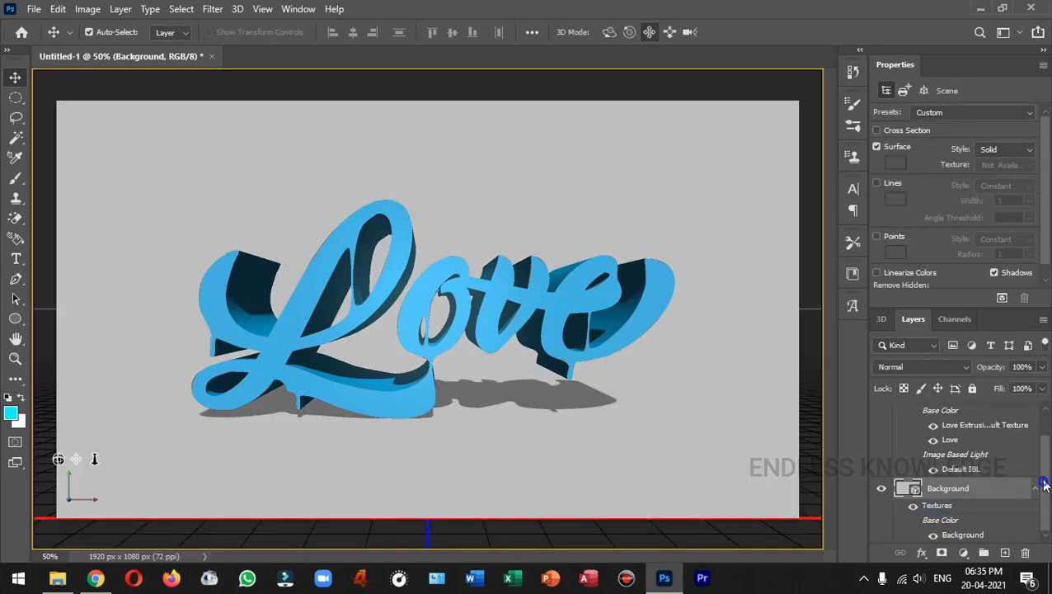
drag(1044, 485, 1041, 445)
click(1035, 411)
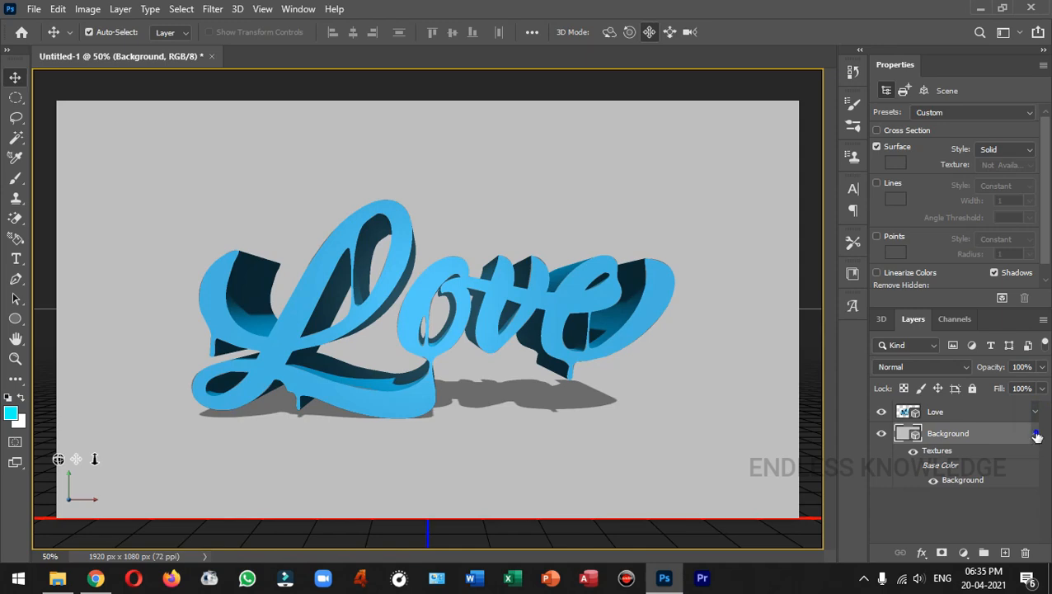
click(1035, 434)
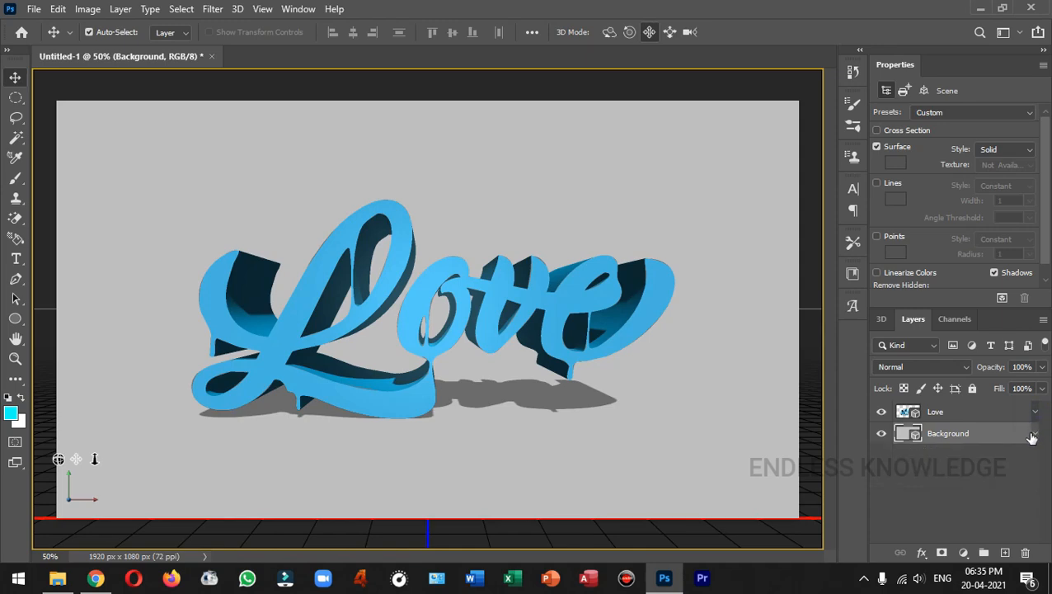
Merge the Love and Background 3D layers and move the Love mesh to the middle of the canvas.
key(ctrl+alt+a)
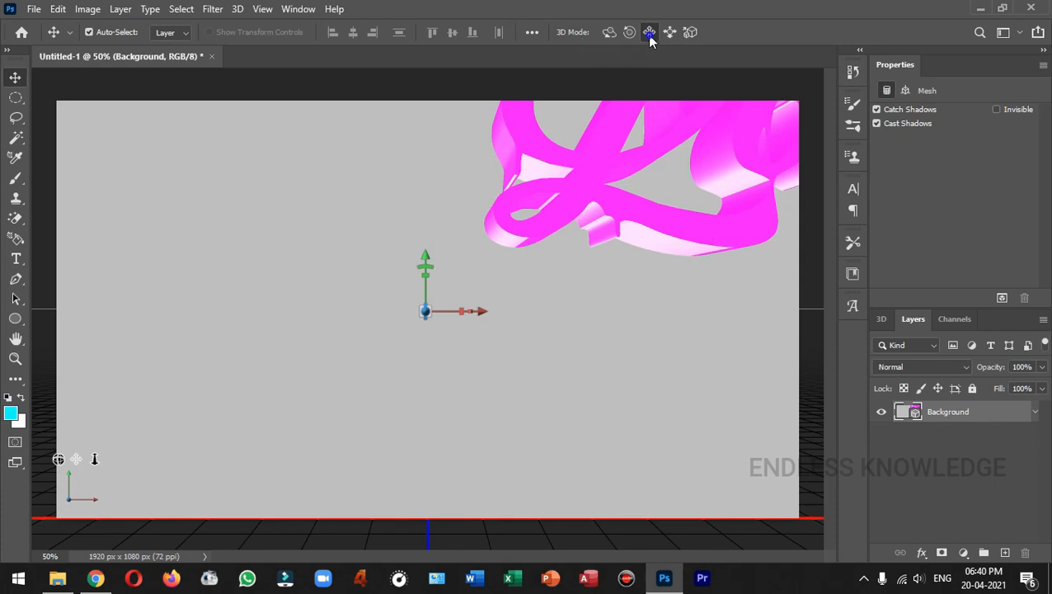
click(736, 160)
drag(747, 155, 454, 303)
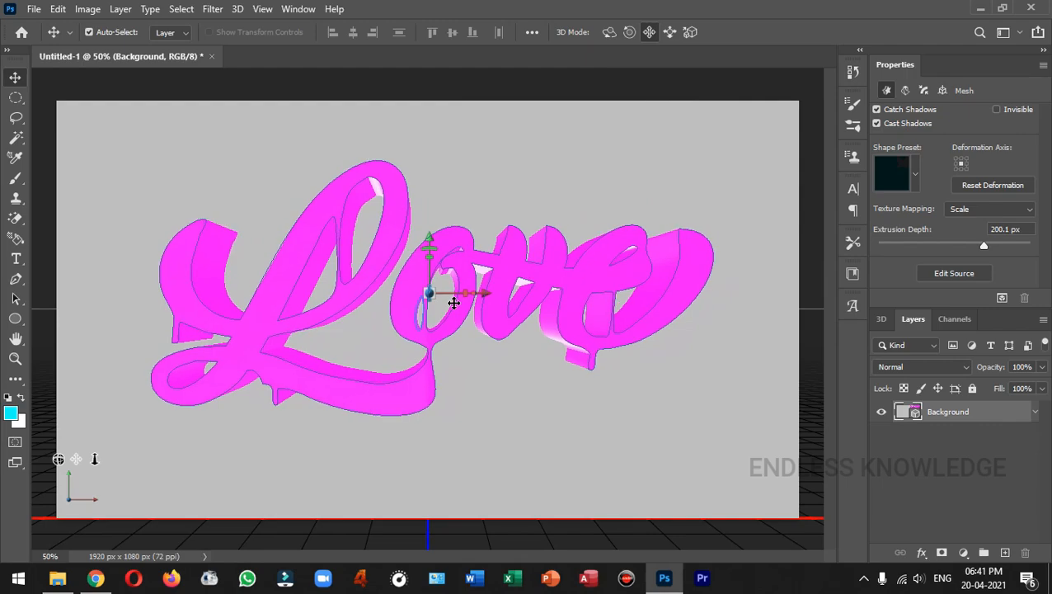
Render the merged 3D layer and rasterize it into a pixel layer.
click(237, 9)
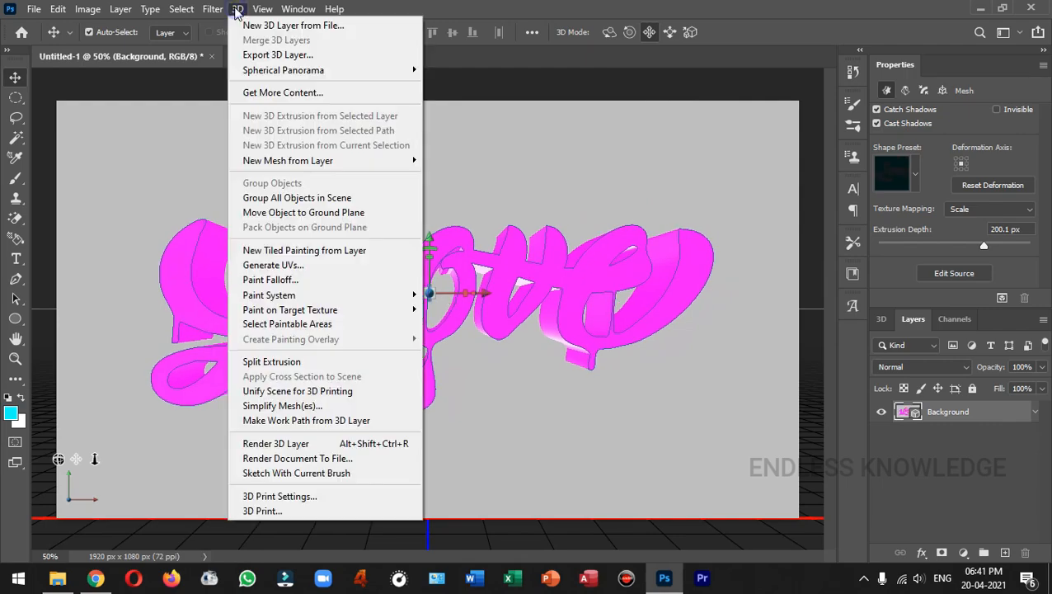
click(297, 450)
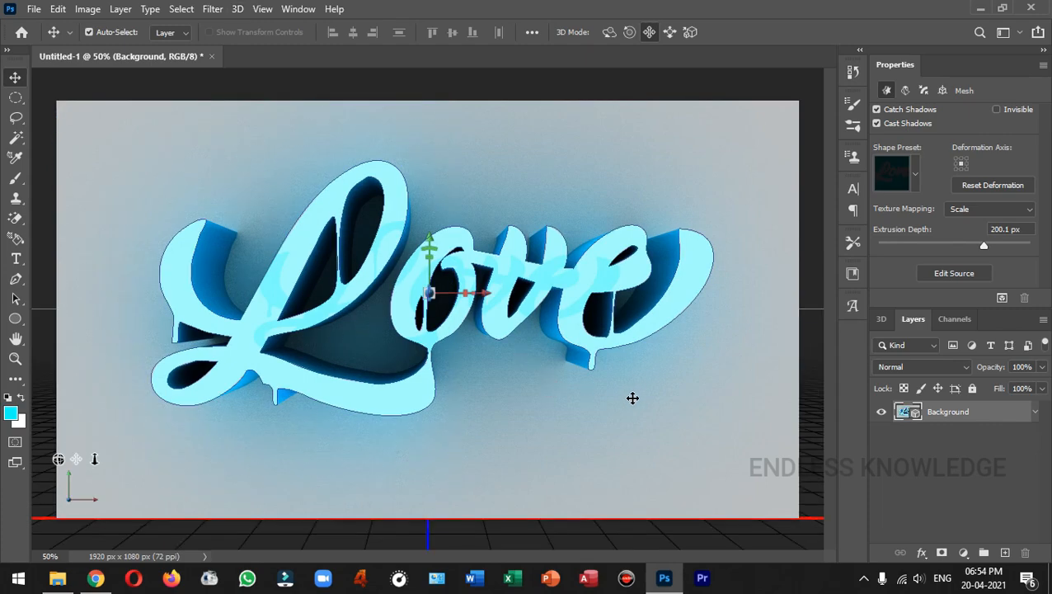
right_click(996, 410)
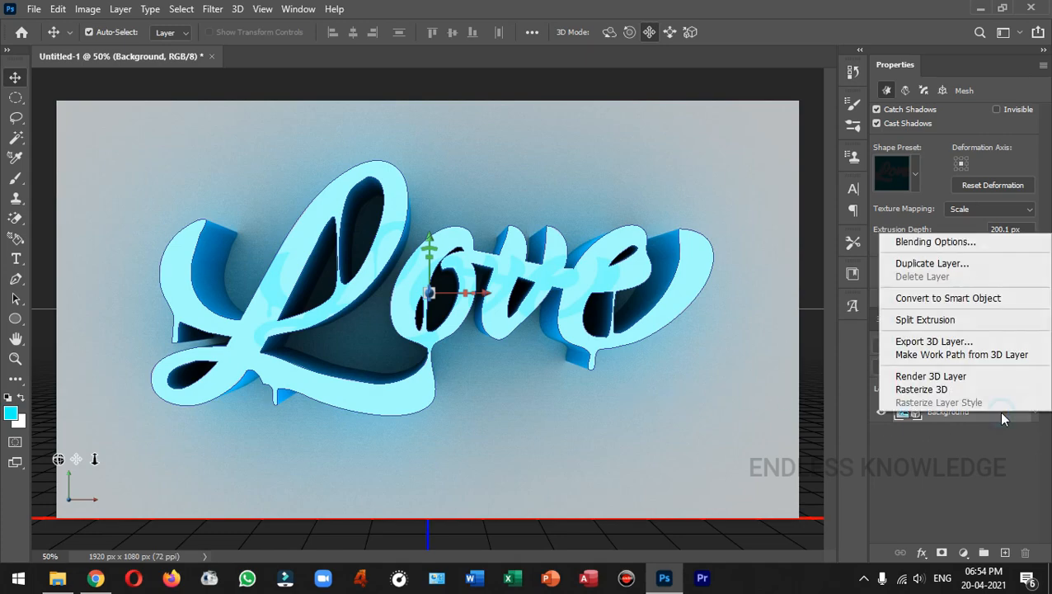
click(963, 389)
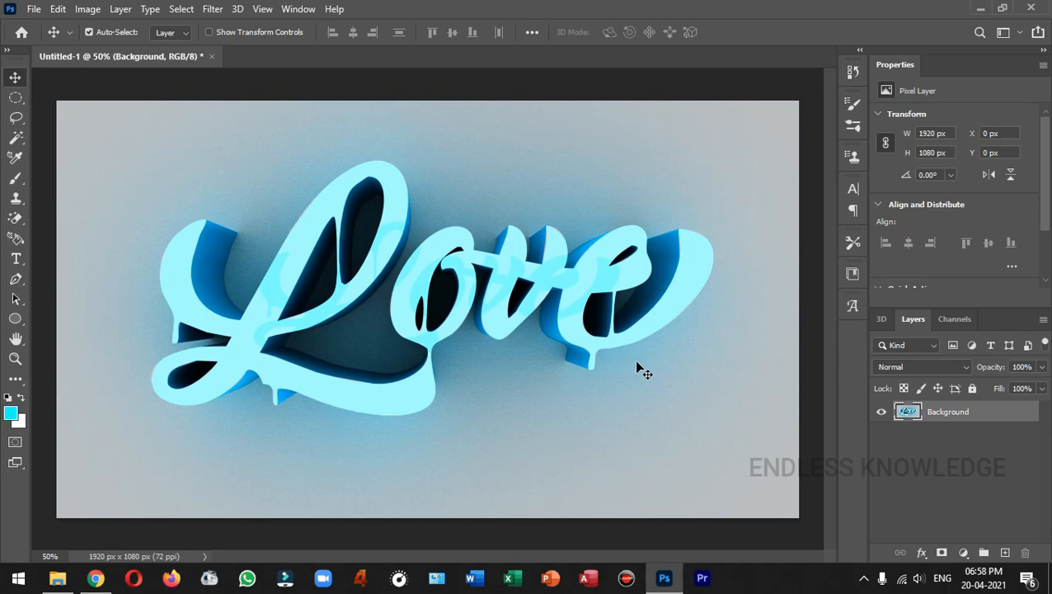
Select the front faces of all the Love letters with the Magic Wand tool at tolerance 32.
click(16, 138)
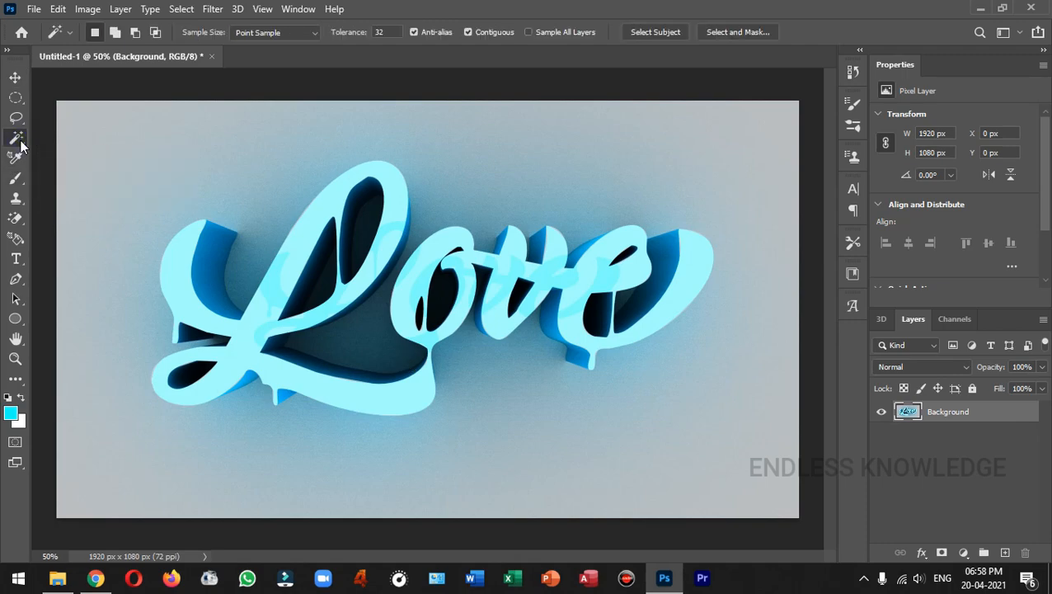
click(184, 239)
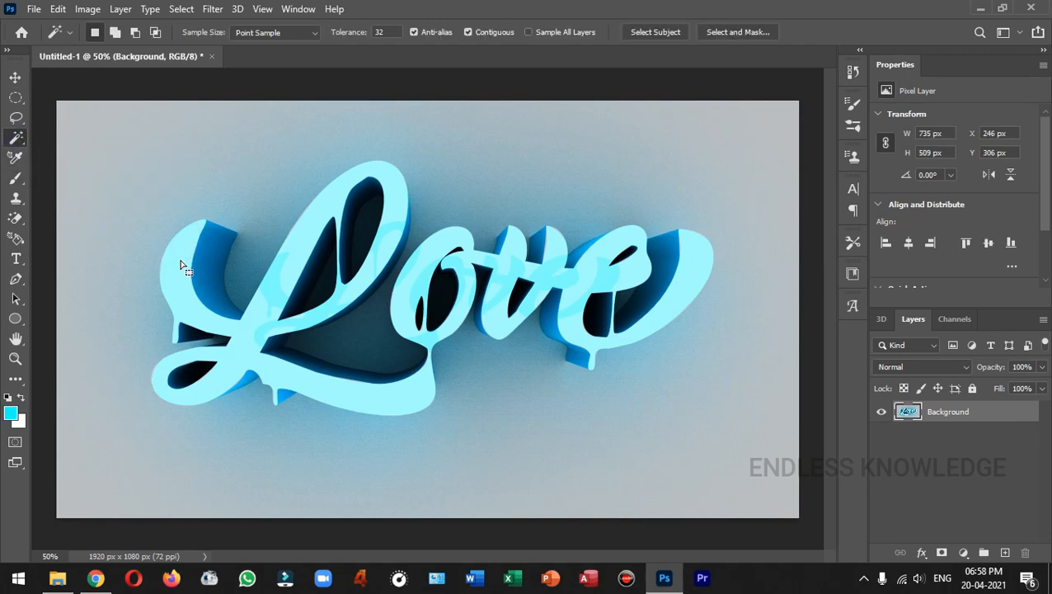
shift+click(278, 278)
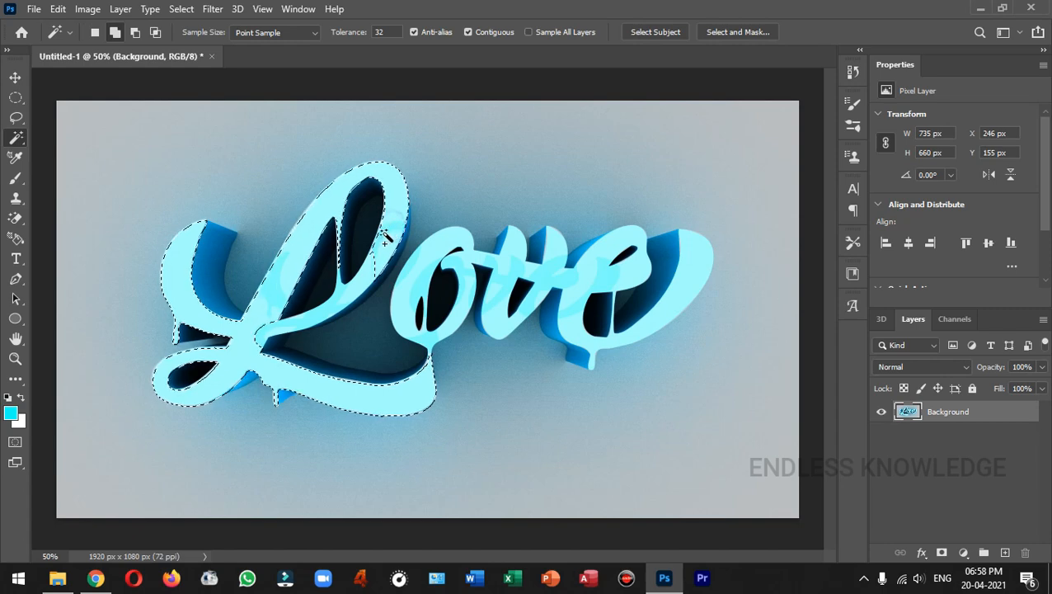
click(285, 334)
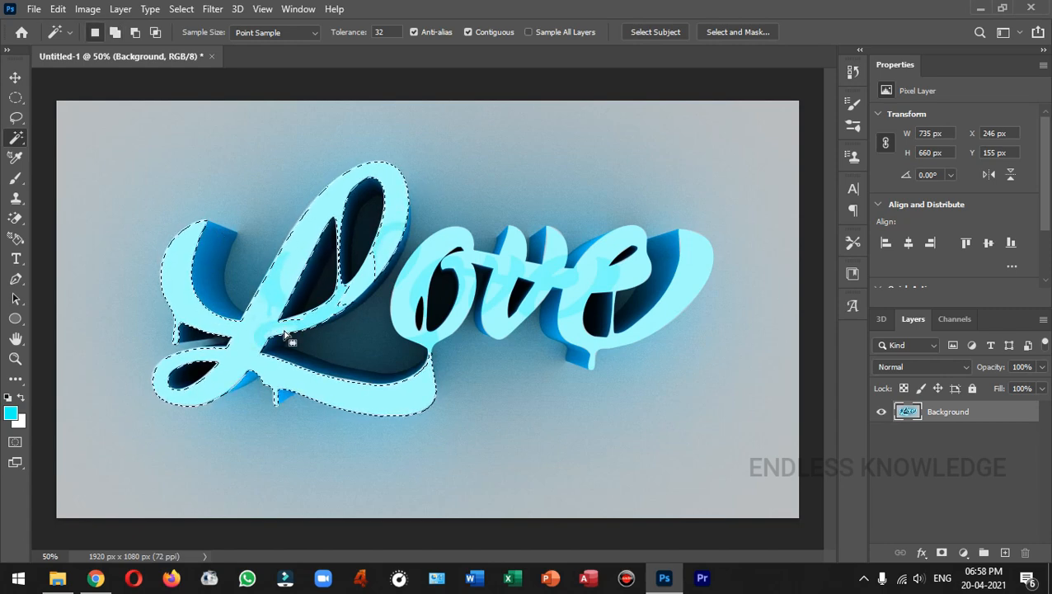
shift+click(378, 248)
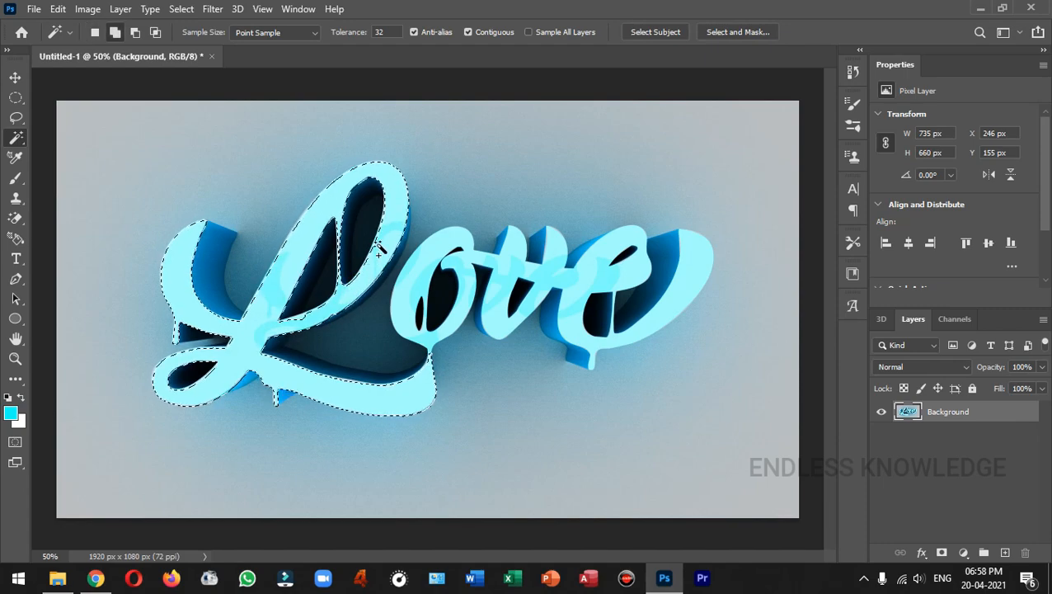
shift+click(397, 271)
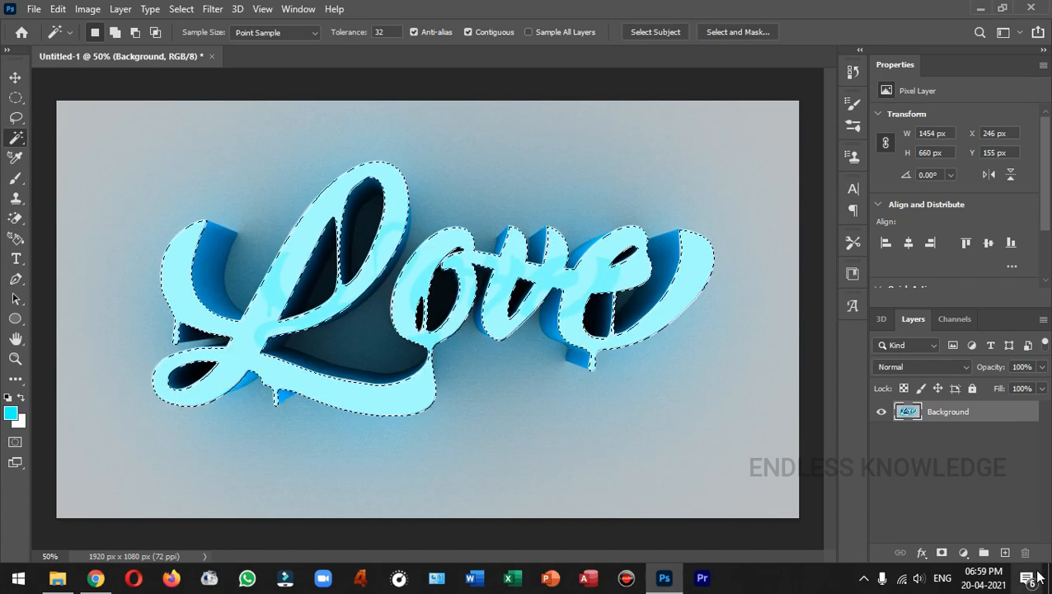
Put the selected letter faces on a new layer above the Background and load that layer's outline as the selection.
click(1004, 552)
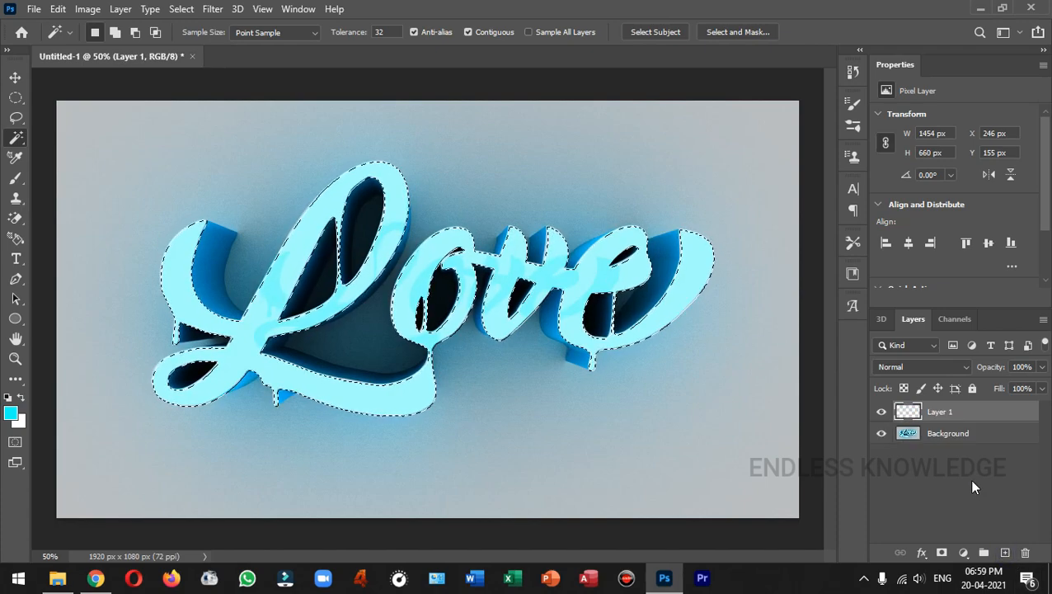
key(ctrl+d)
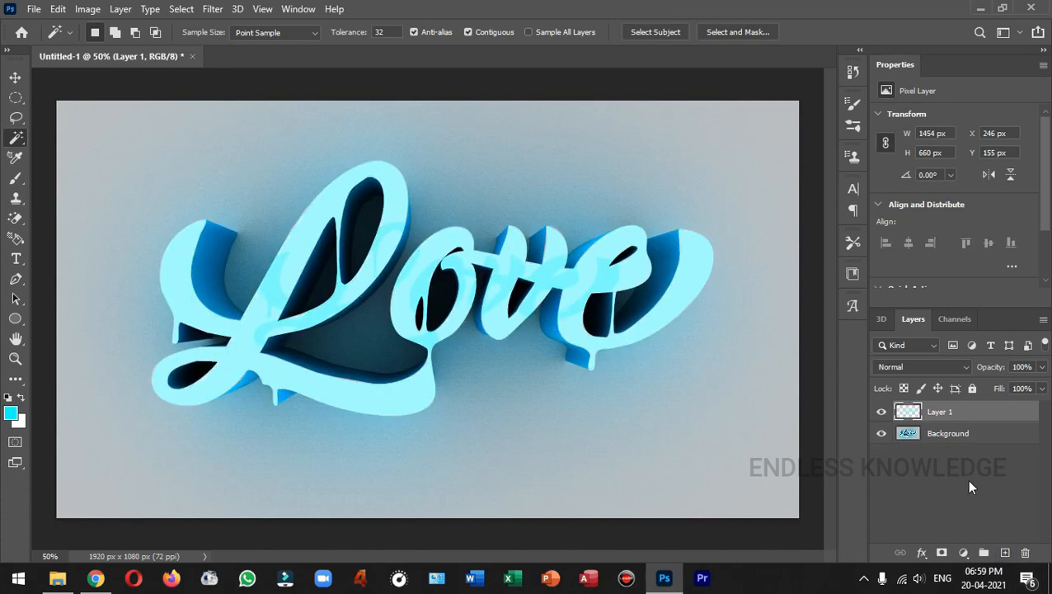
click(881, 433)
click(882, 434)
ctrl+click(910, 411)
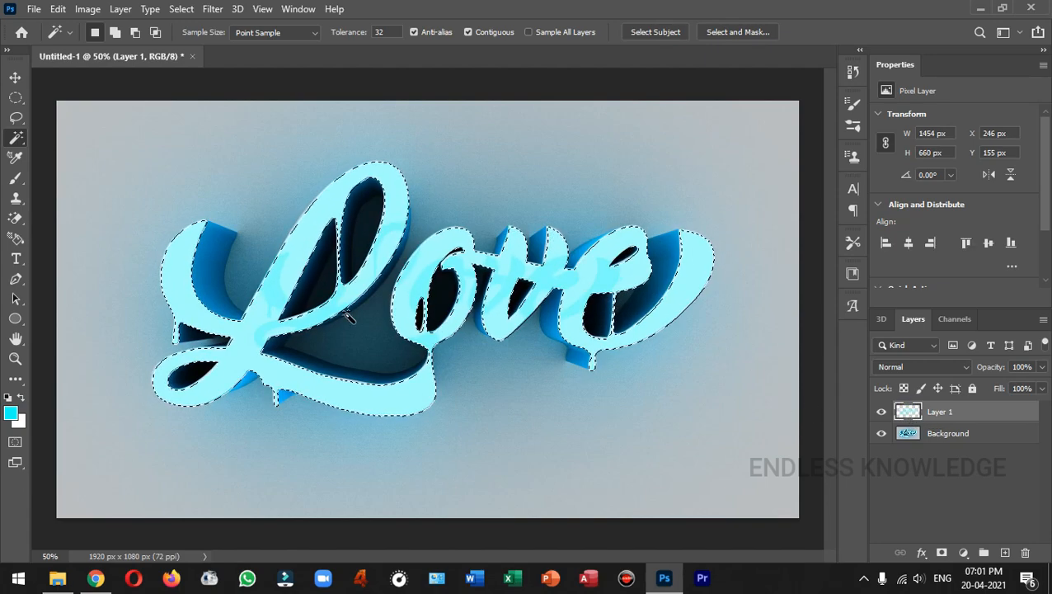
Fill the selected letter faces on Layer 1 with the Purple_05 linear gradient, running from the L to the e.
key(g)
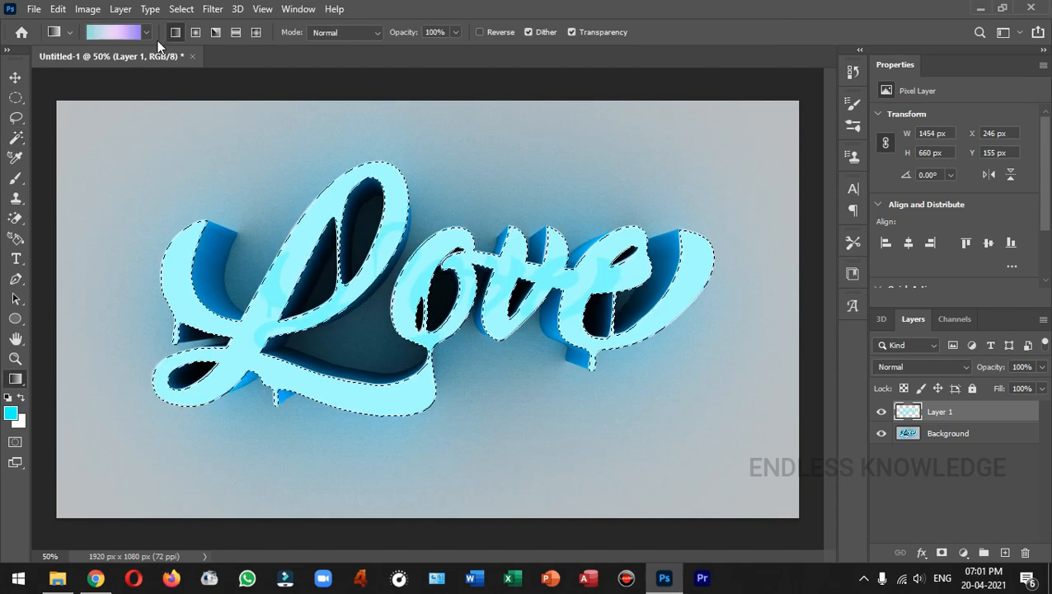
click(117, 32)
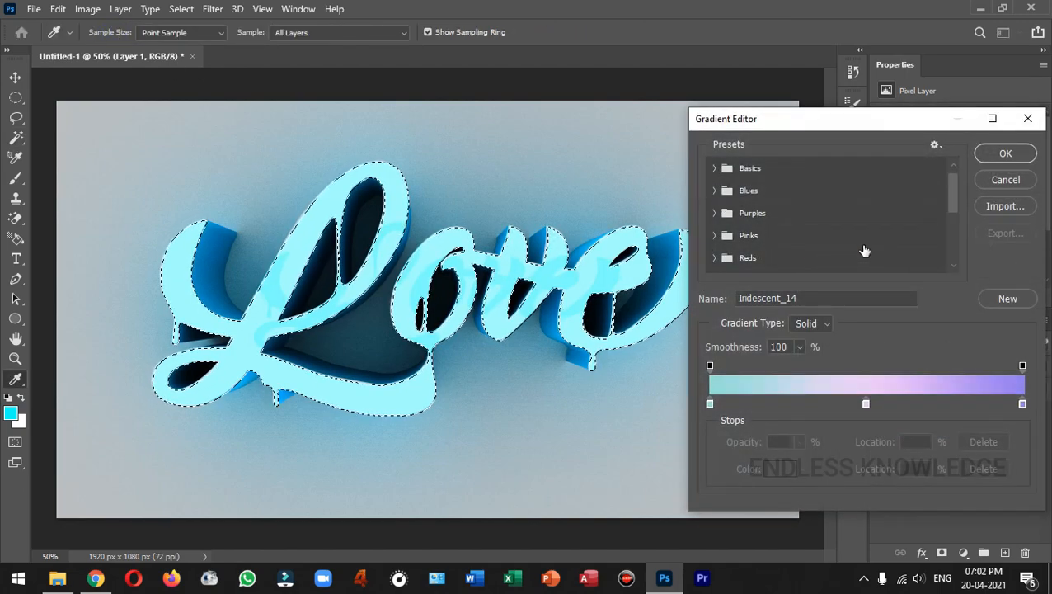
scroll(865, 247, down, 3)
scroll(864, 248, up, 3)
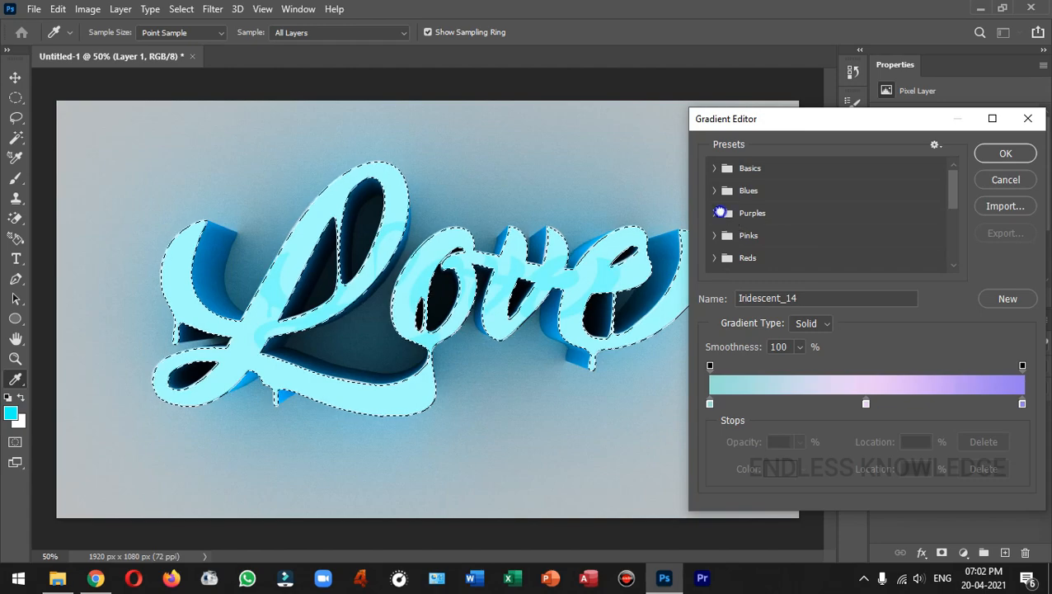
click(720, 212)
scroll(802, 216, down, 2)
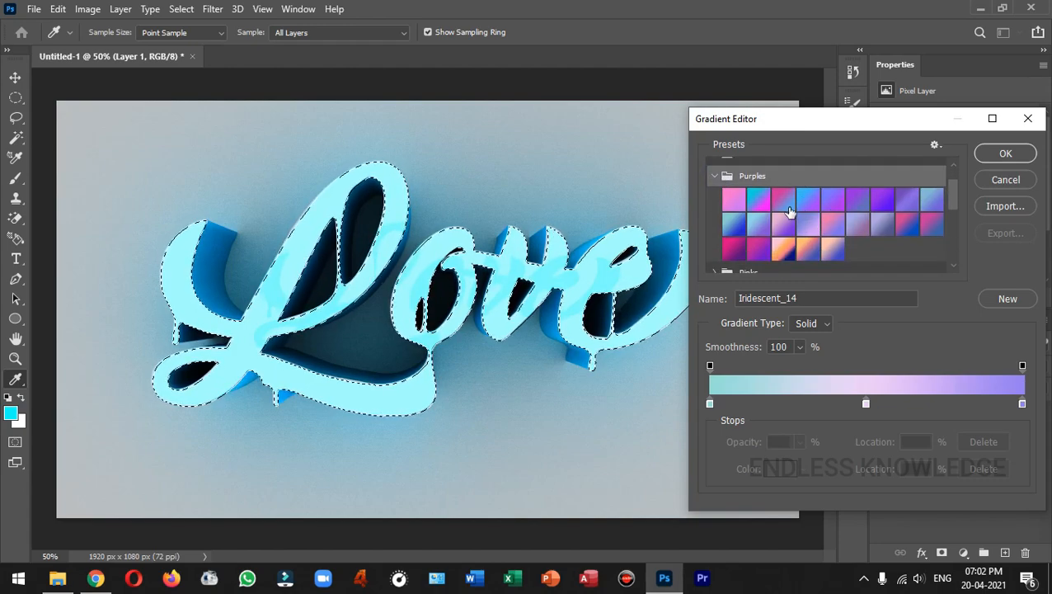
click(857, 202)
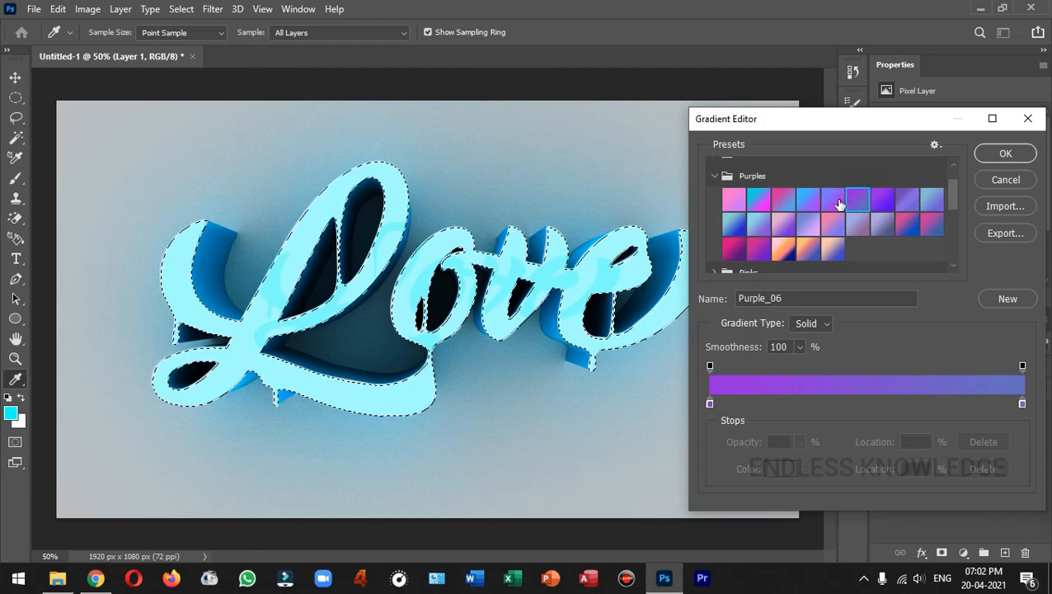
click(836, 203)
click(998, 154)
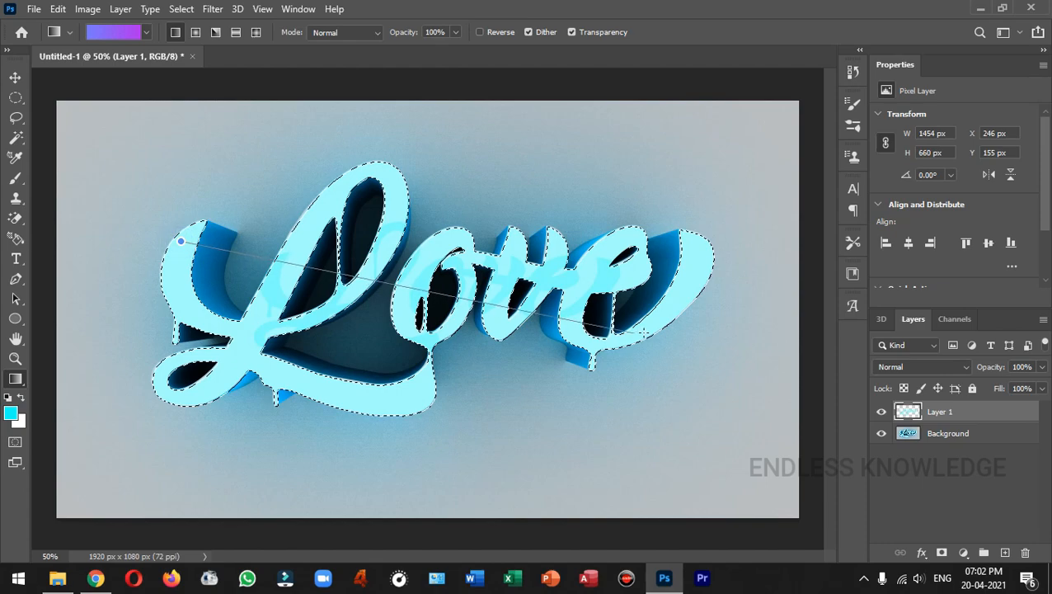
drag(643, 331, 642, 331)
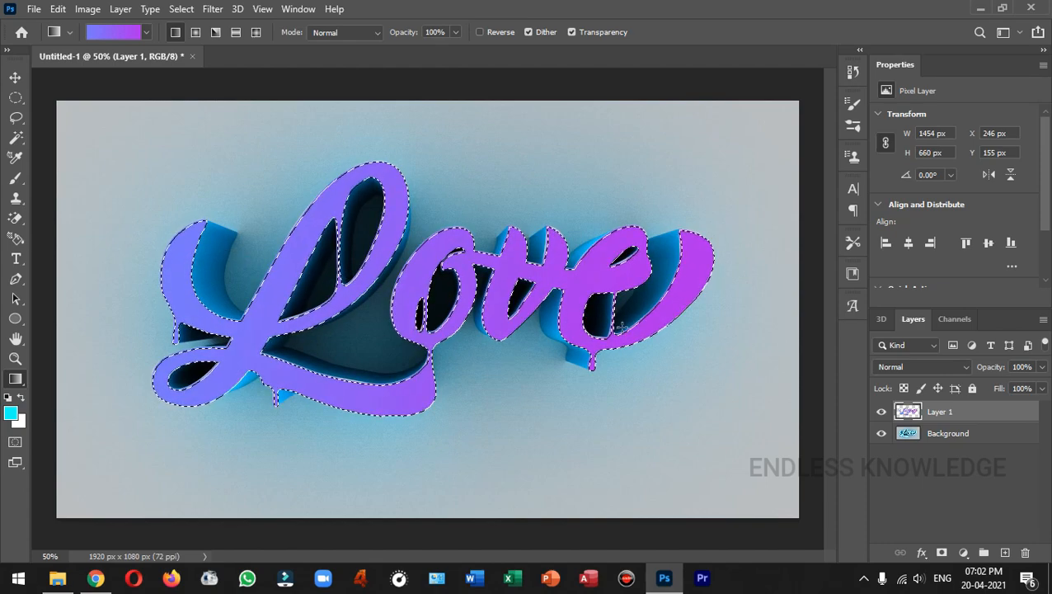
Fill the selected letter faces with the Orange_10 linear gradient from the L to the e and clear the selection.
click(112, 33)
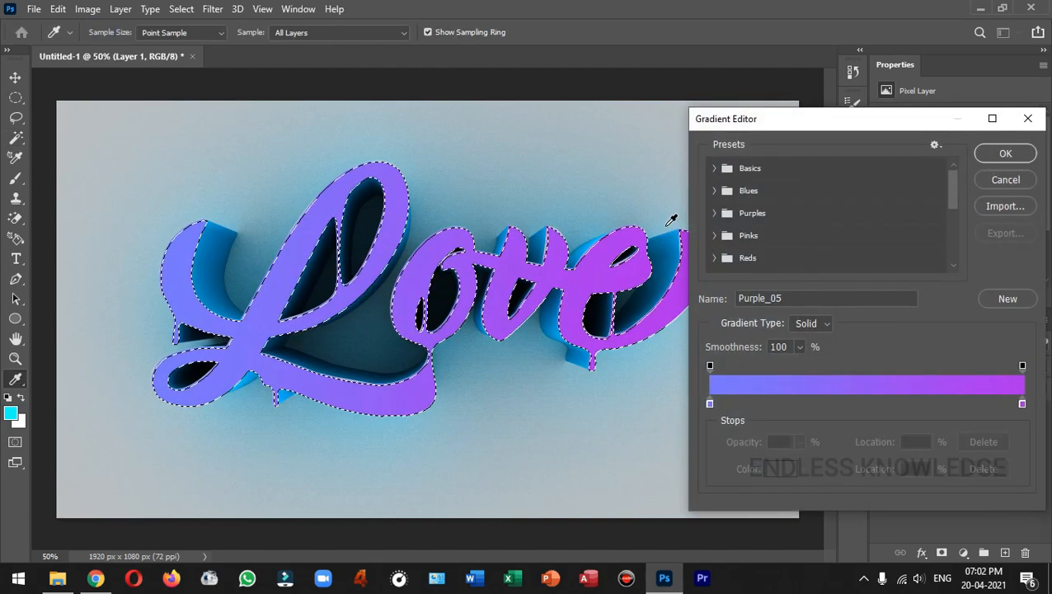
scroll(779, 252, down, 5)
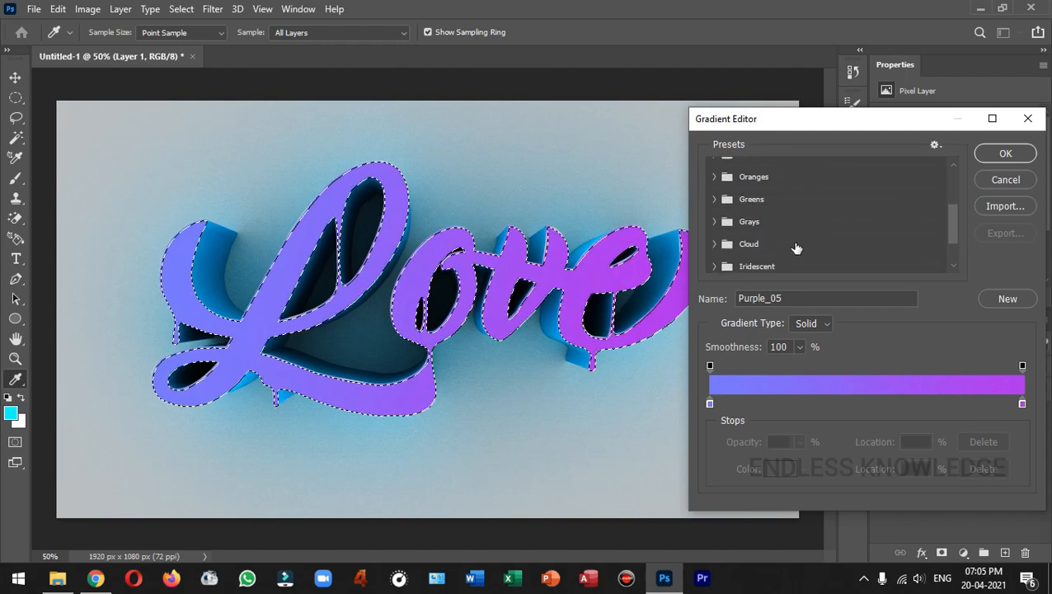
scroll(742, 214, up, 1)
click(714, 189)
click(736, 238)
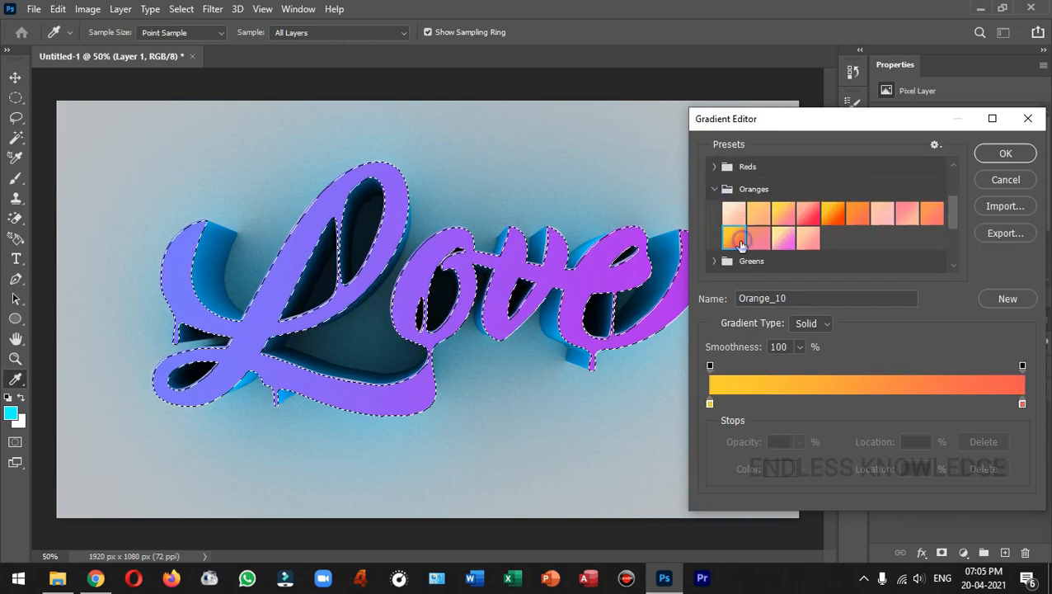
click(1005, 153)
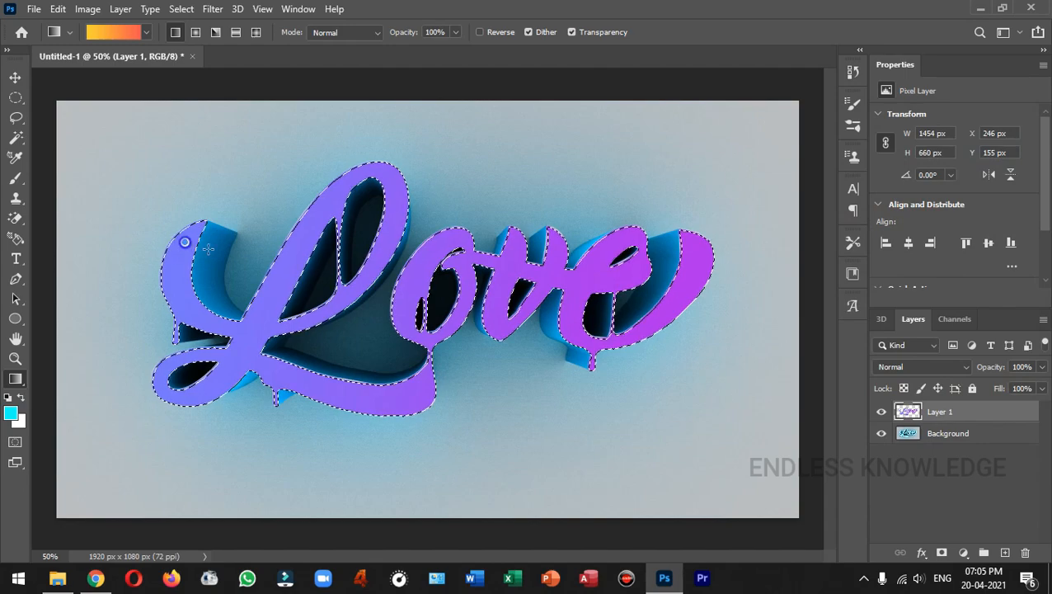
drag(208, 249, 617, 314)
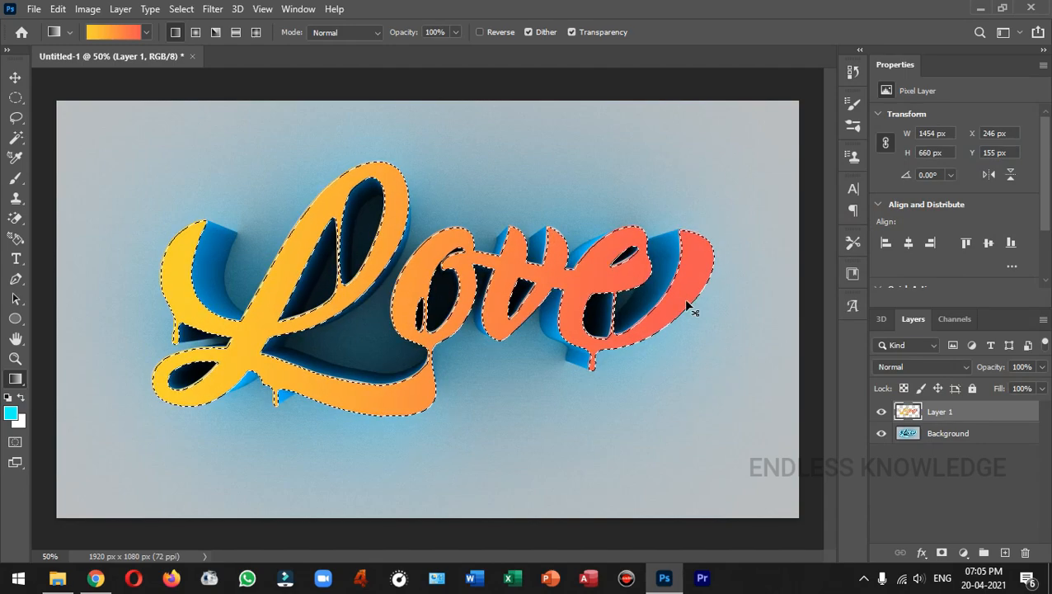
key(ctrl+d)
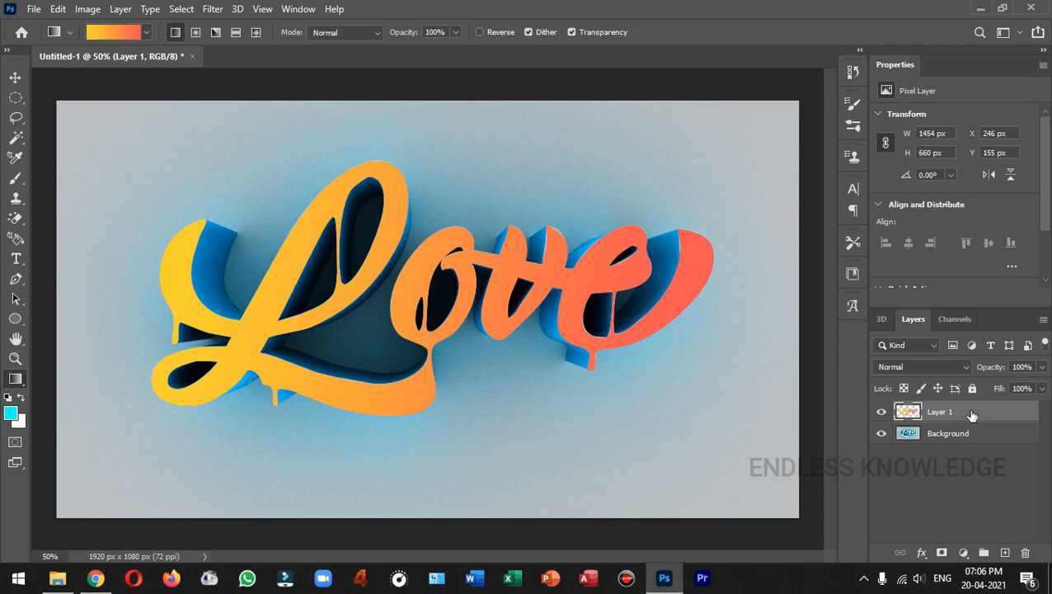
Add a Hue/Saturation adjustment layer directly above the Background layer.
click(993, 435)
click(993, 412)
click(993, 432)
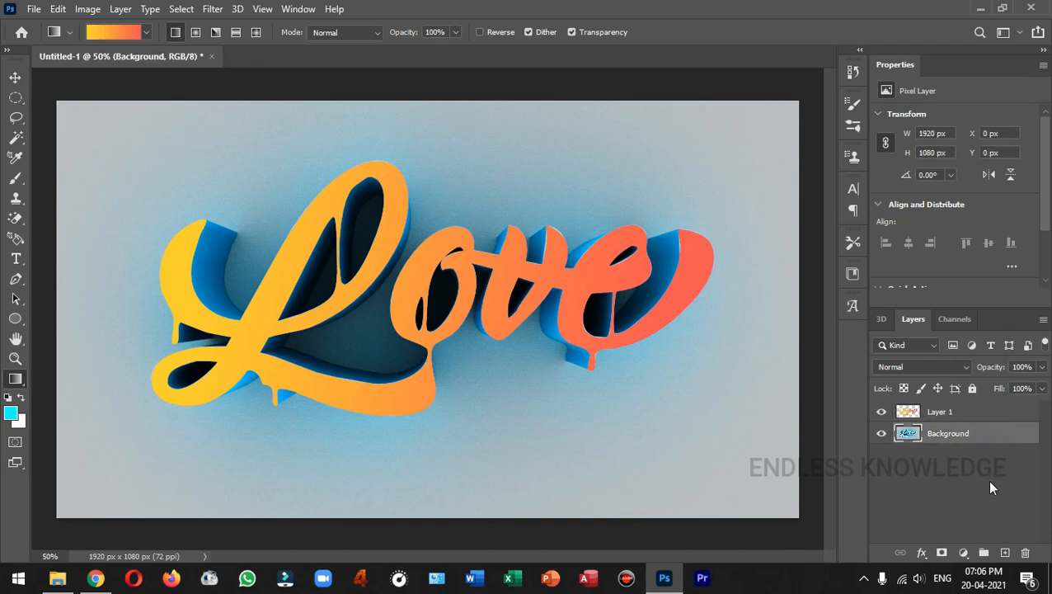
click(964, 552)
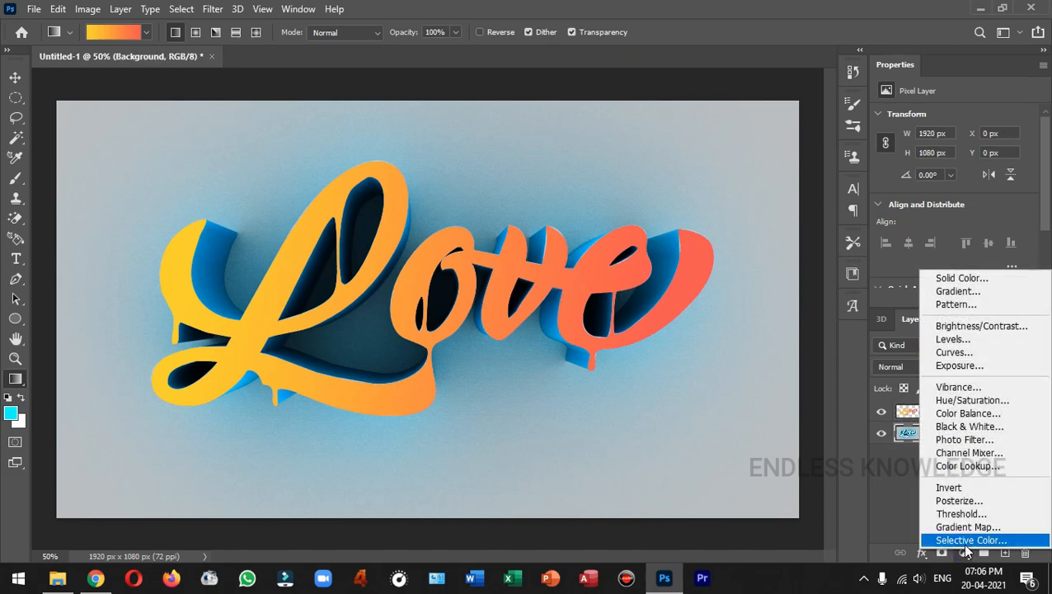
click(989, 401)
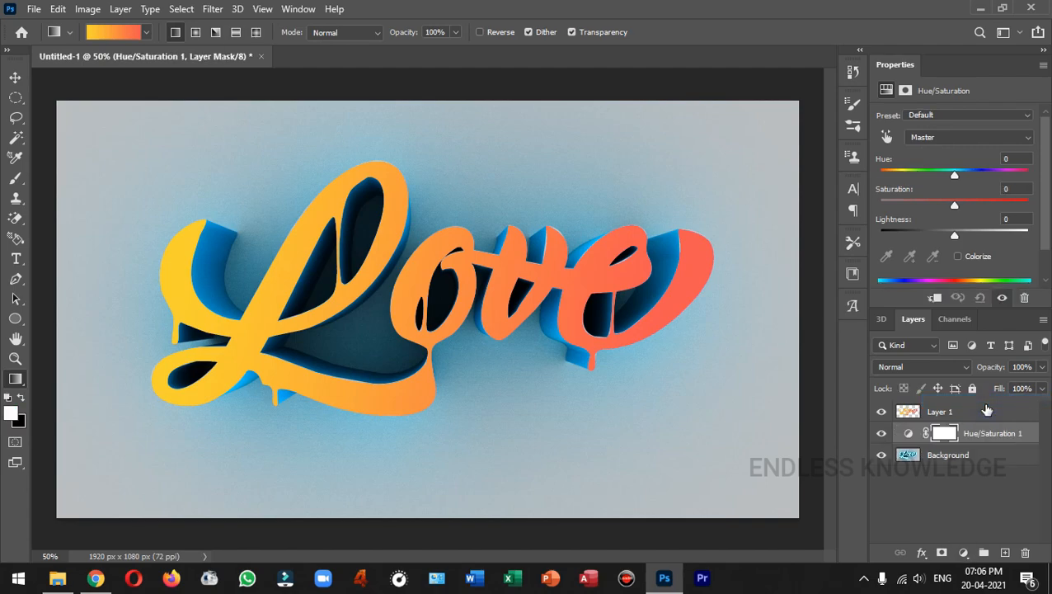
click(907, 434)
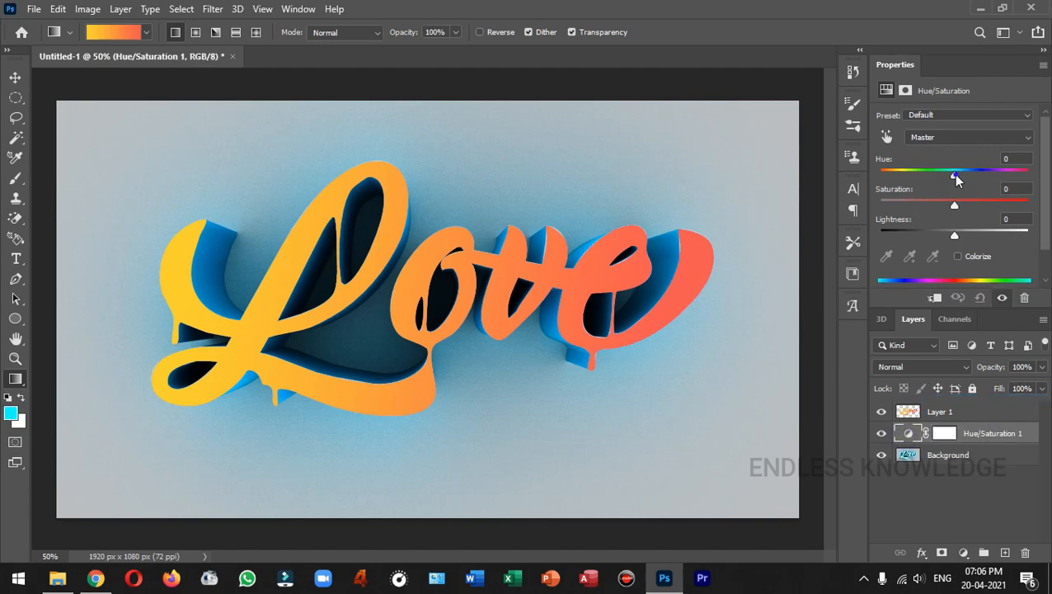
Try adjusting the backdrop with hue +141, saturation -9 and lightness -42.
drag(952, 175, 1036, 175)
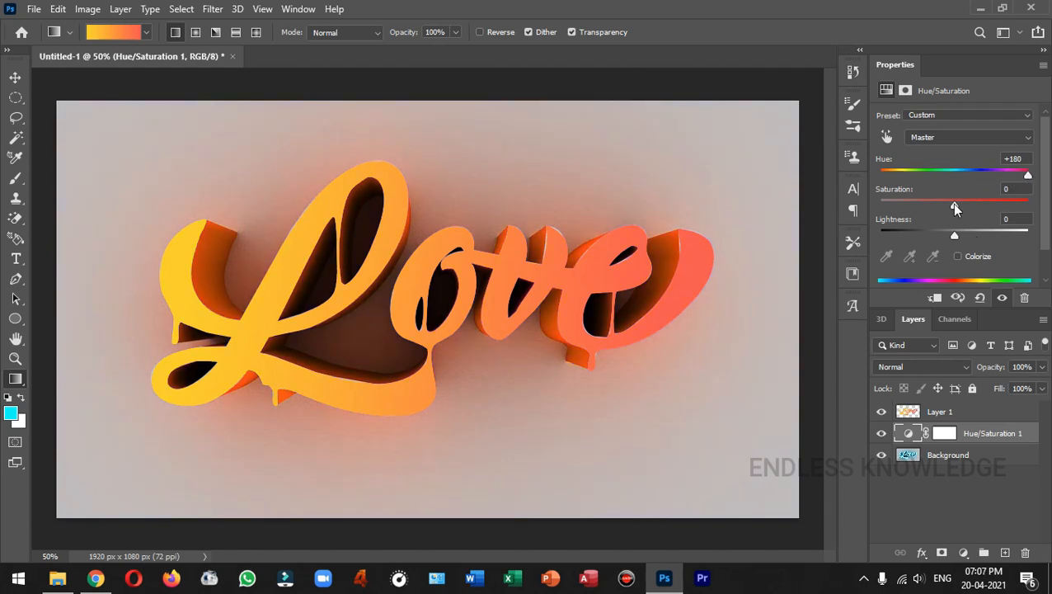
drag(951, 232, 932, 239)
drag(953, 204, 924, 239)
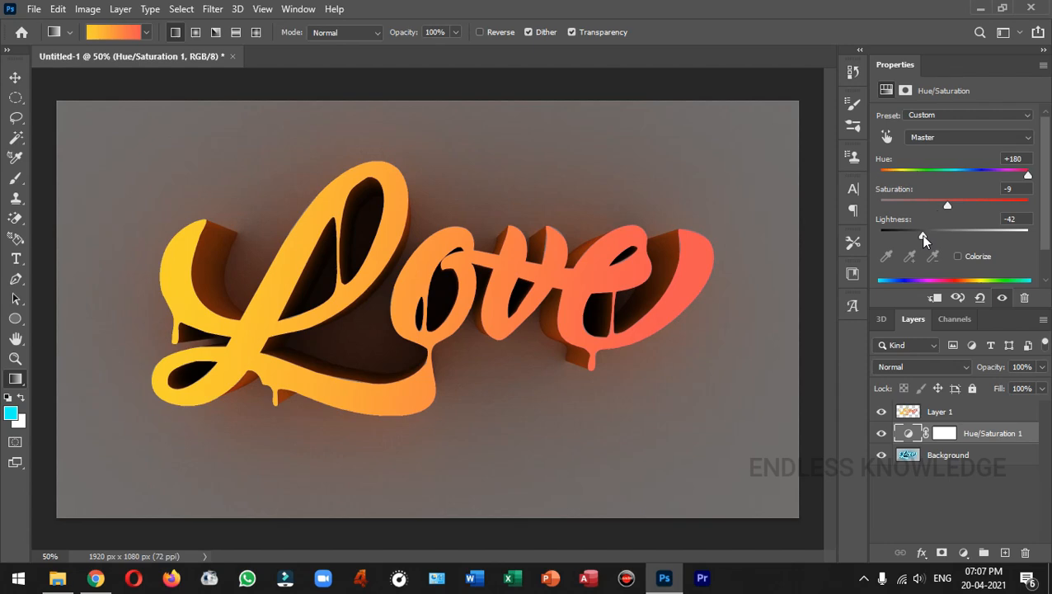
drag(1028, 175, 1016, 175)
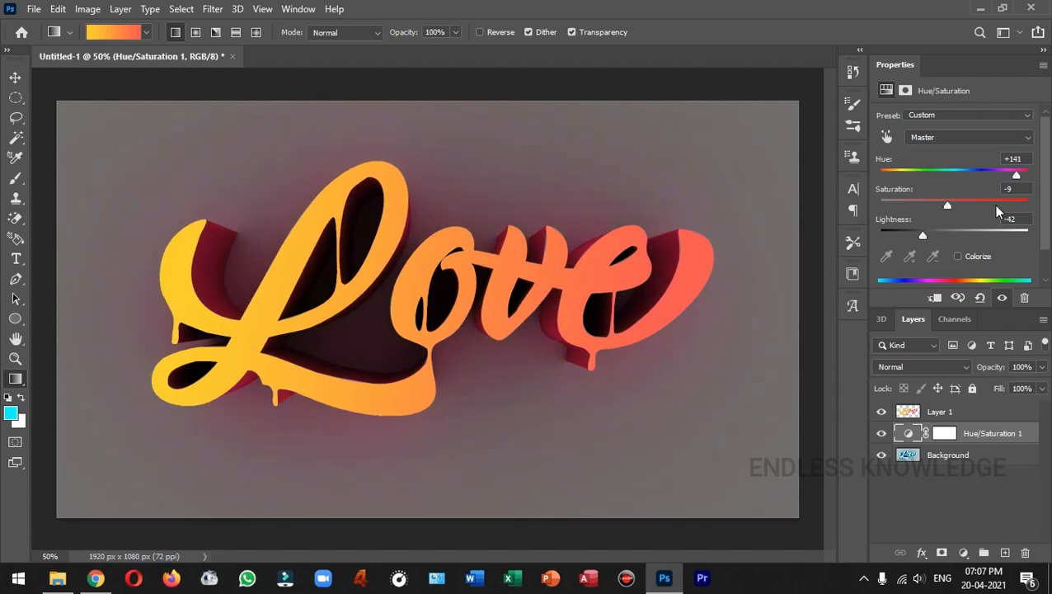
Colorize the Hue/Saturation adjustment with hue 32, saturation 51 and lightness +5.
click(958, 256)
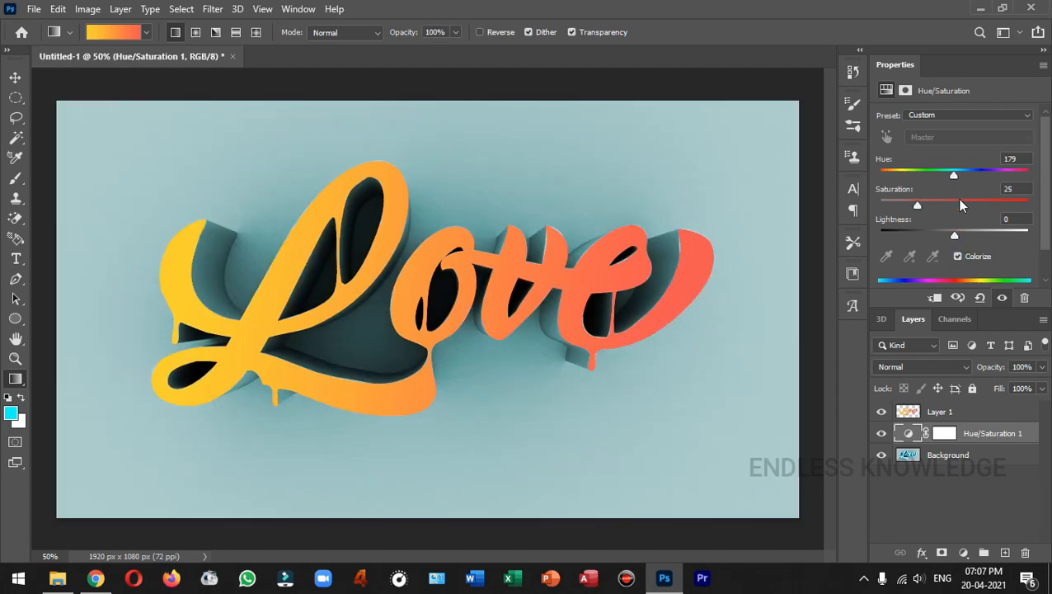
drag(953, 174, 1027, 174)
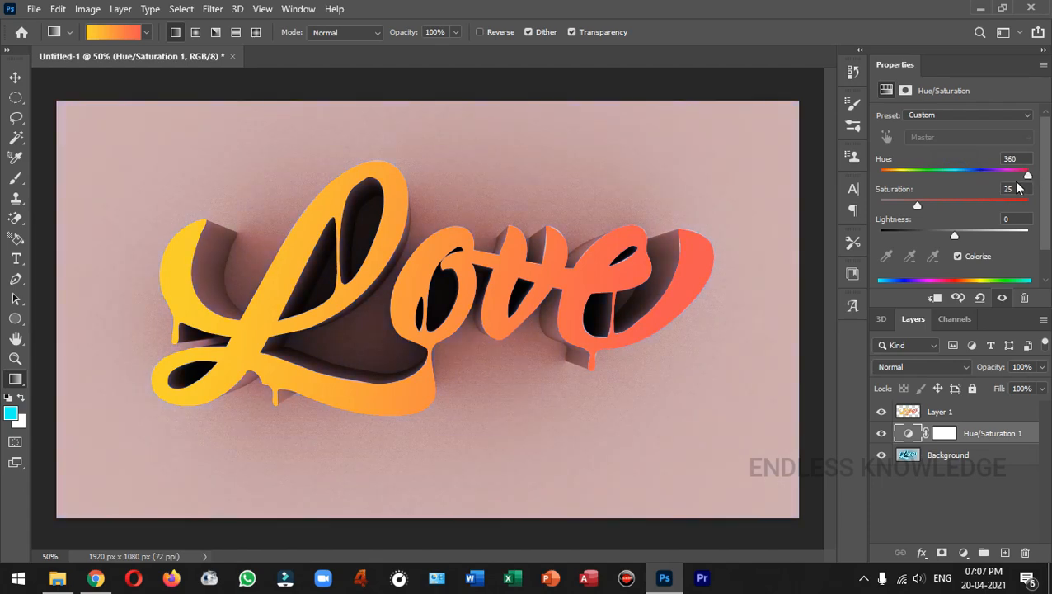
drag(917, 205, 940, 206)
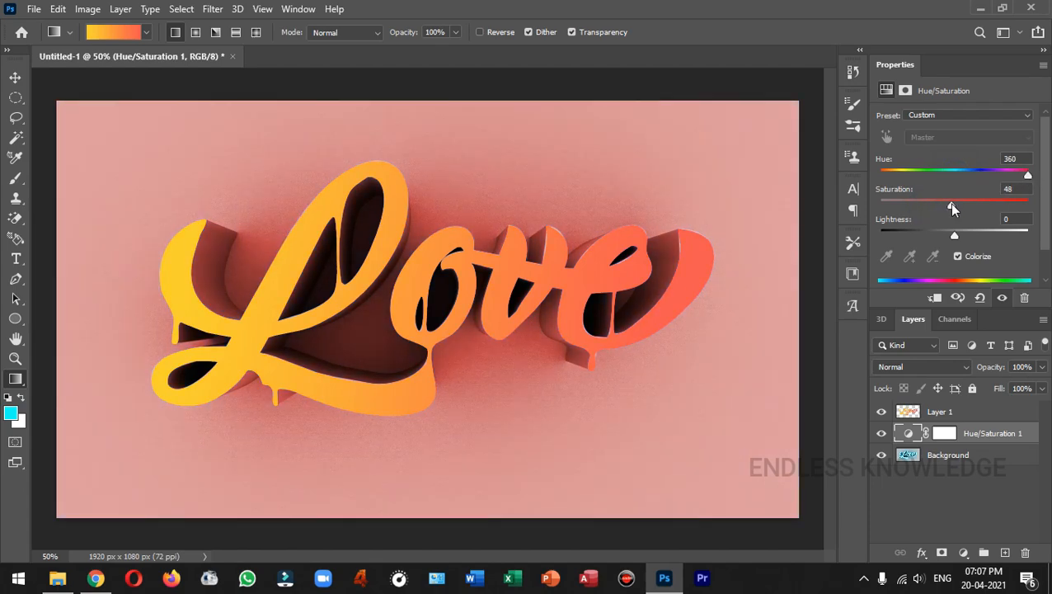
drag(954, 236, 955, 236)
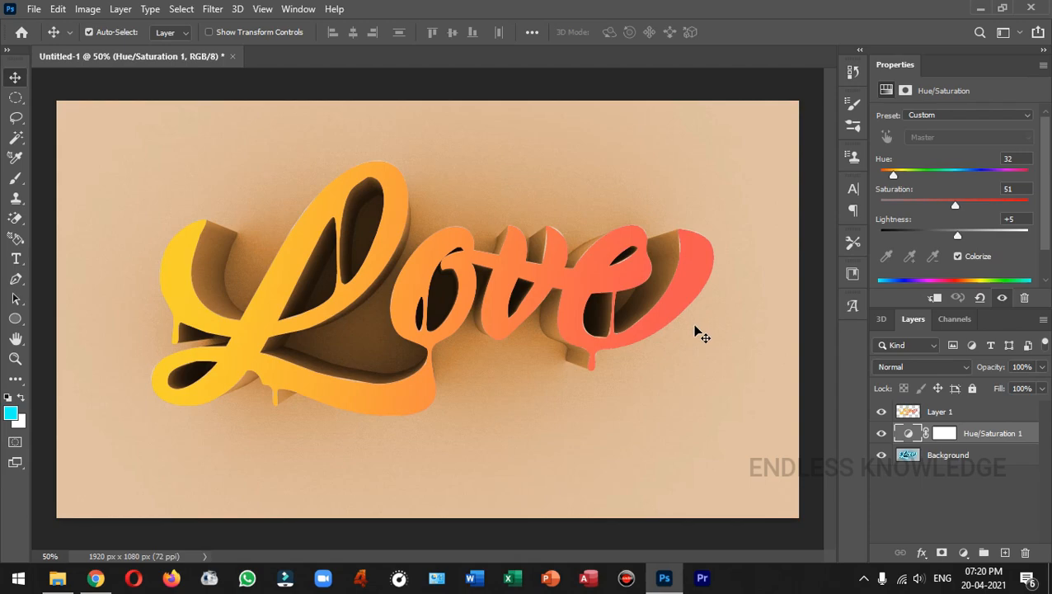
Place astronomy-3187445.jpg from the Downloads folder into the document and enlarge it to about 1816 × 1020 px, covering the whole lettering.
click(57, 578)
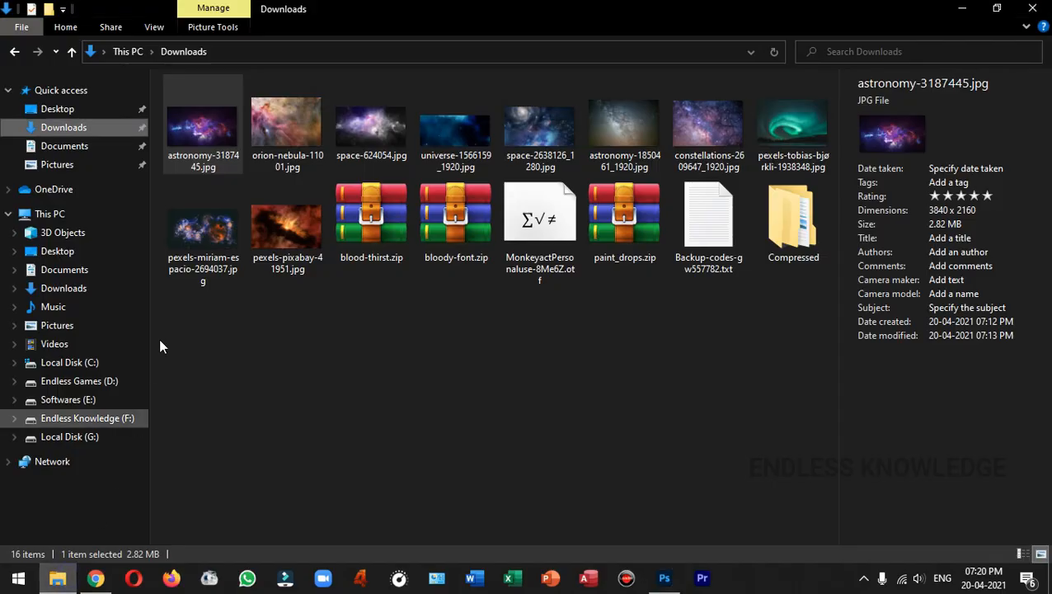
drag(206, 140, 476, 363)
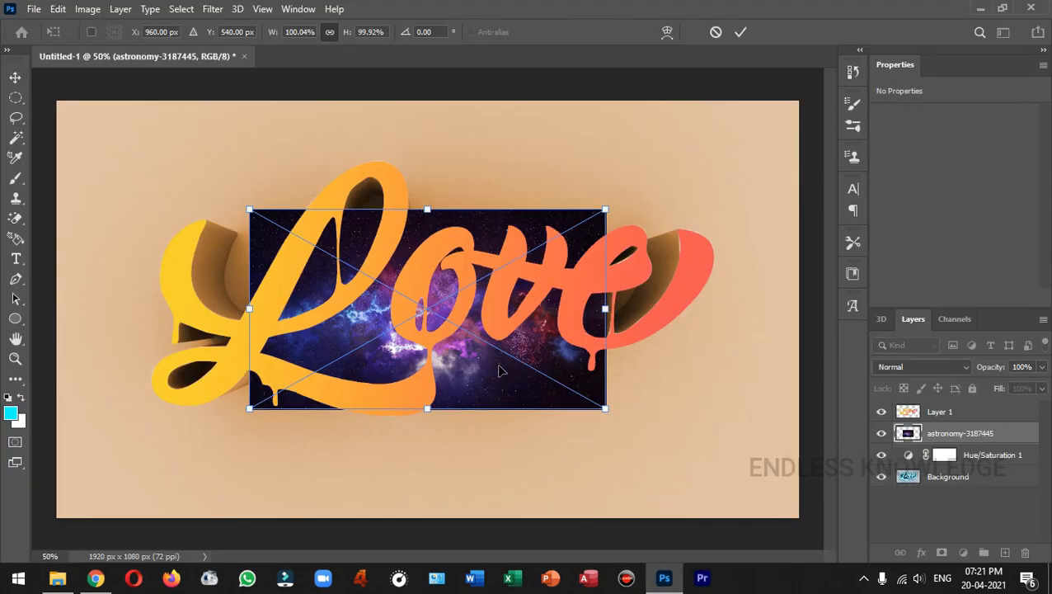
drag(320, 259, 321, 272)
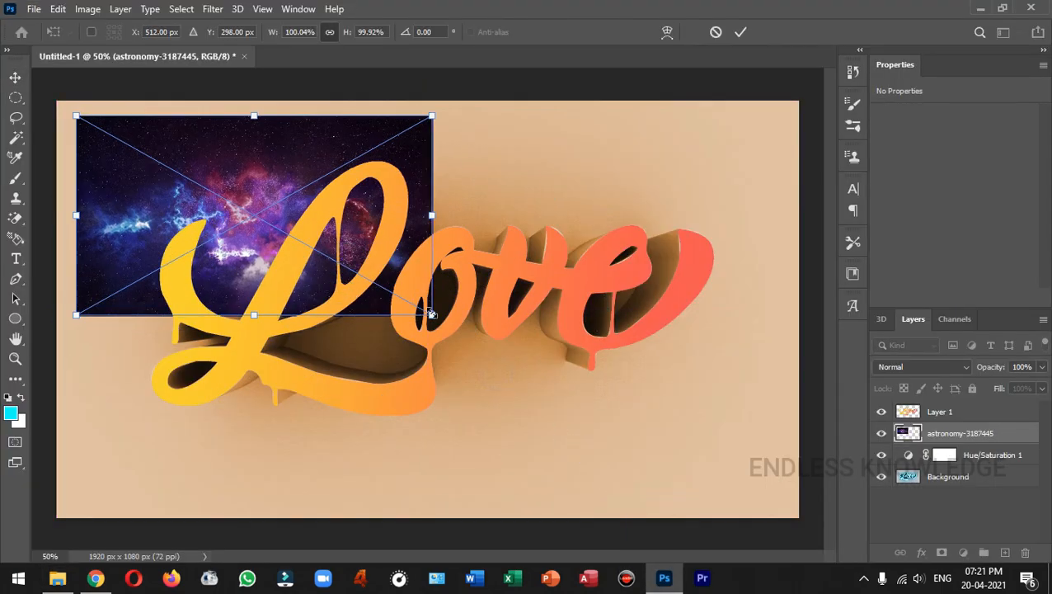
drag(432, 307, 788, 533)
key(Return)
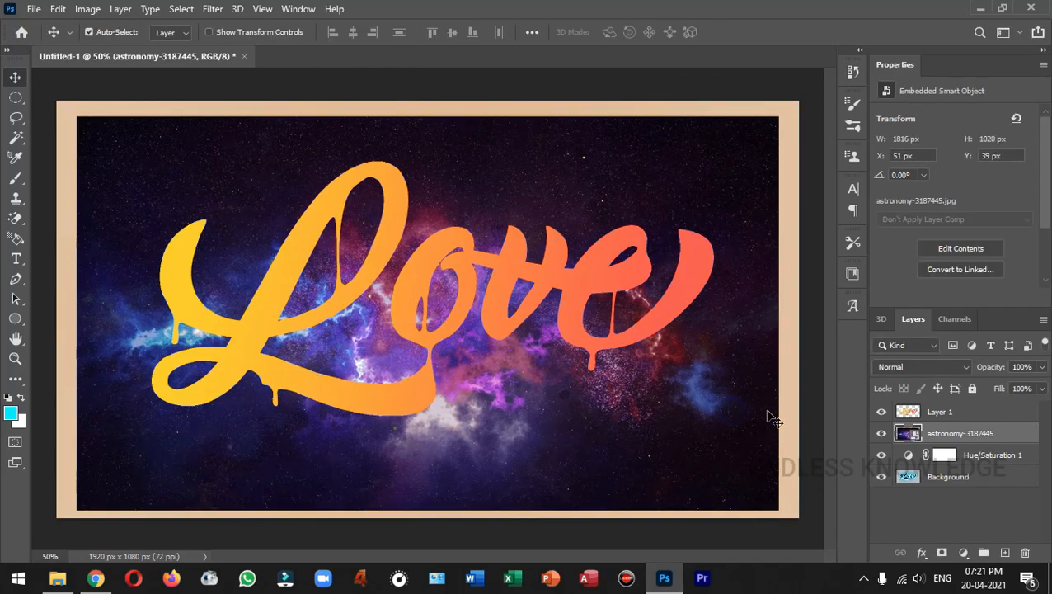
Move the astronomy image layer above Layer 1 and clip it to the letter faces with a clipping mask.
drag(1011, 441, 1016, 413)
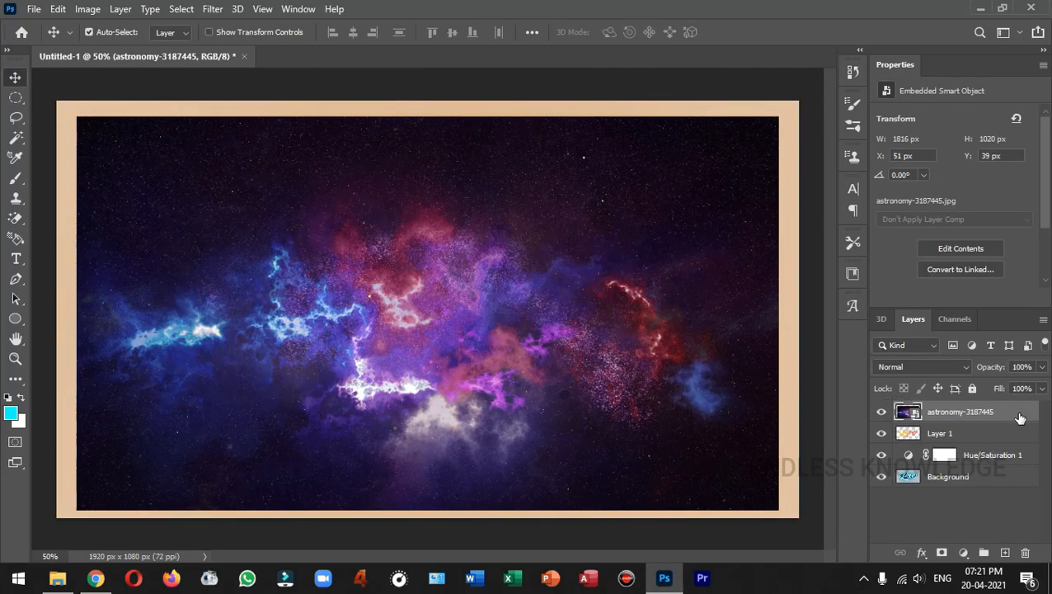
right_click(1020, 417)
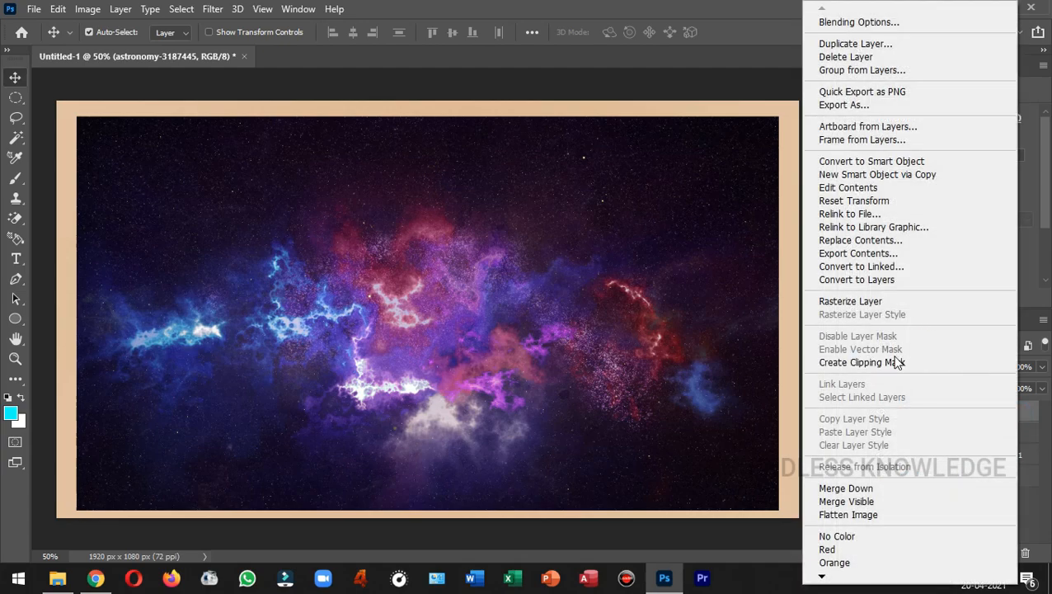
click(903, 364)
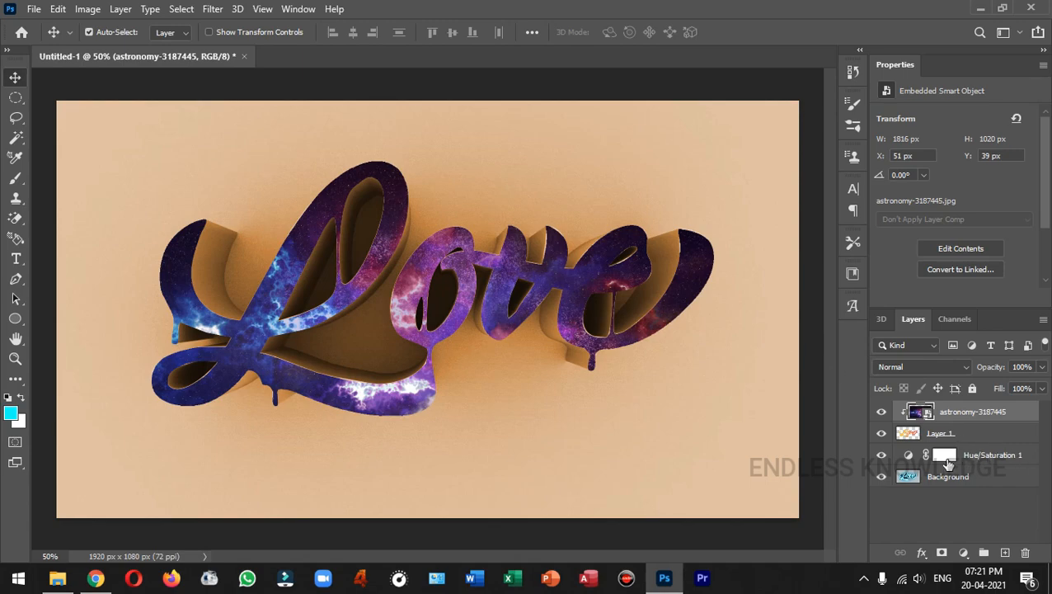
Shift the hue of the Hue/Saturation 1 adjustment from orange to purple to recolor the backdrop and letter sides.
click(907, 457)
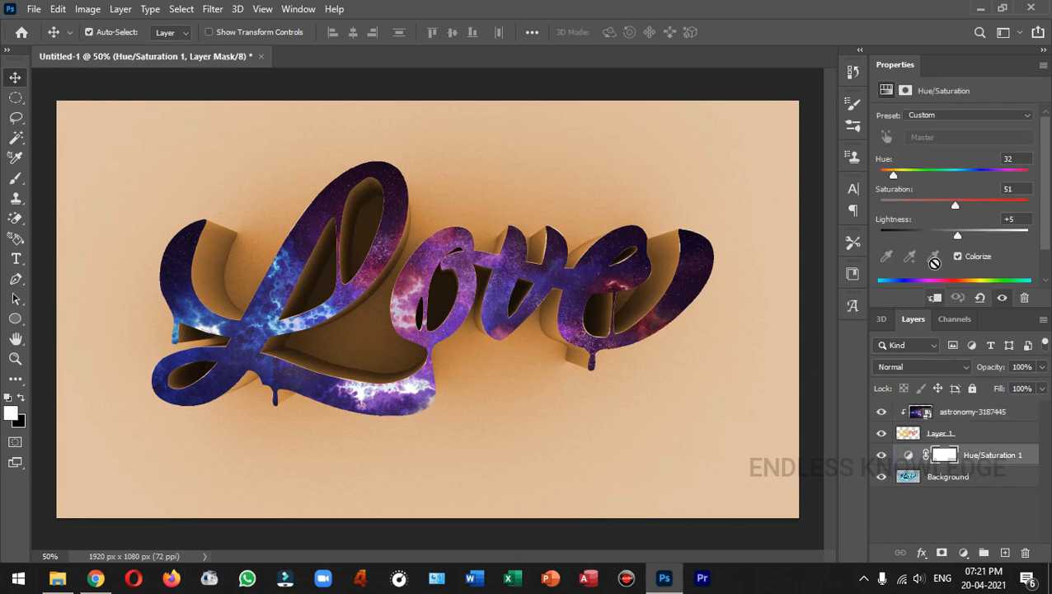
drag(893, 176, 986, 174)
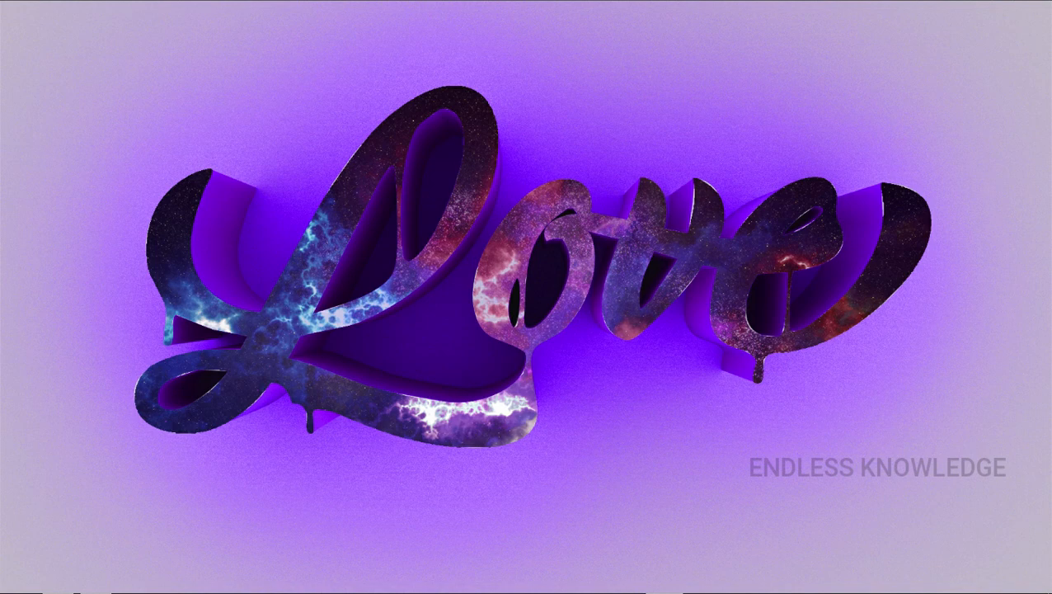